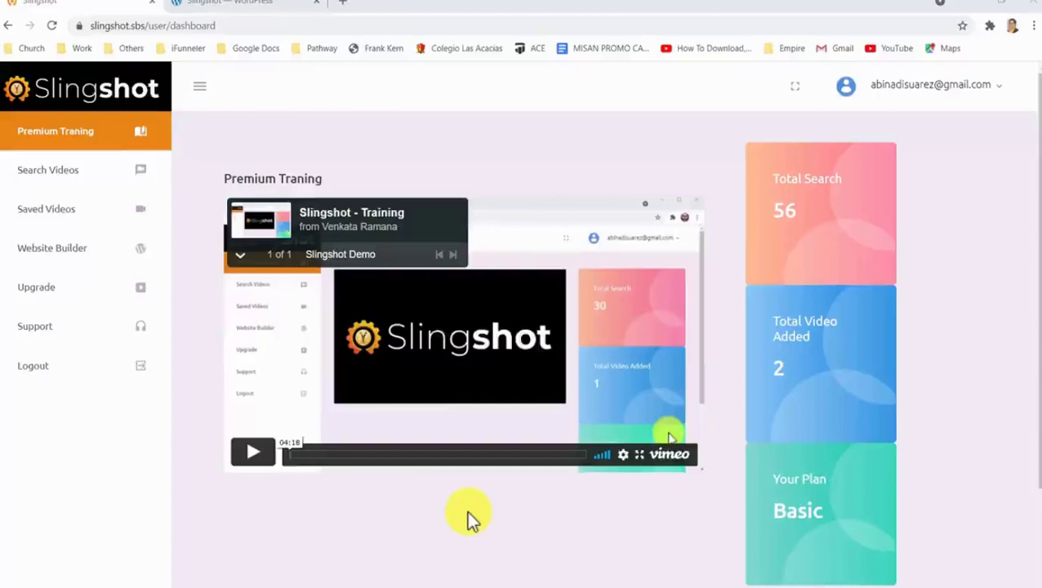
- On the video search page, enter 'Explaindio review' as the search term
click(88, 178)
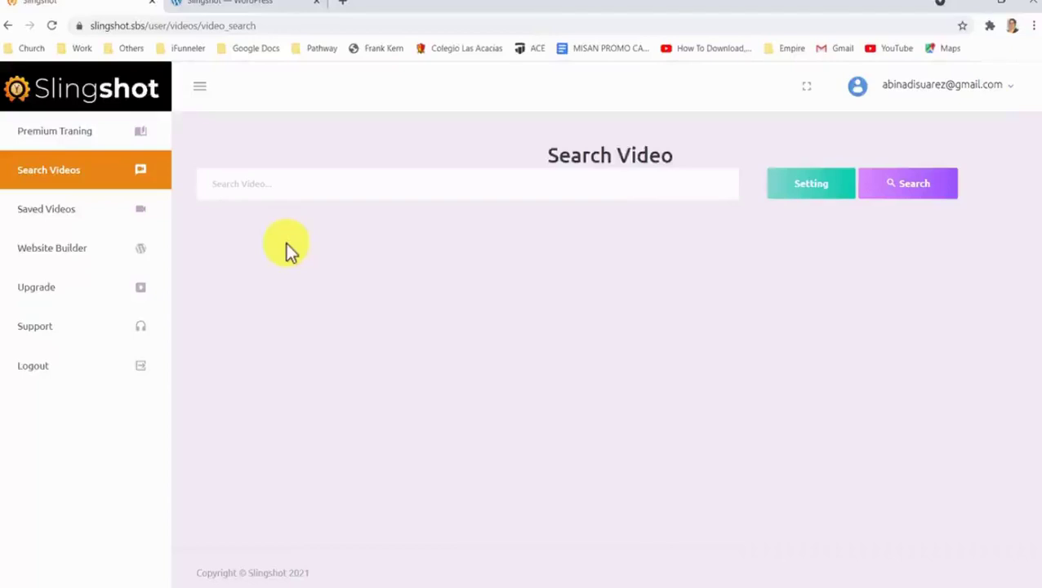
click(283, 185)
text(e)
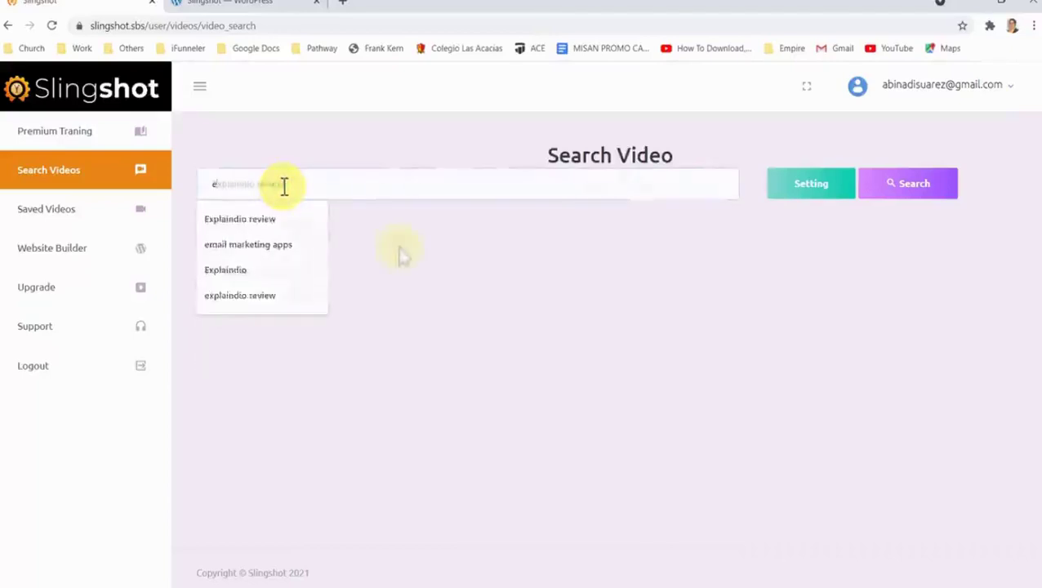
key(Down)
key(Return)
- Set the search to return at most 20 results and save the settings
click(783, 194)
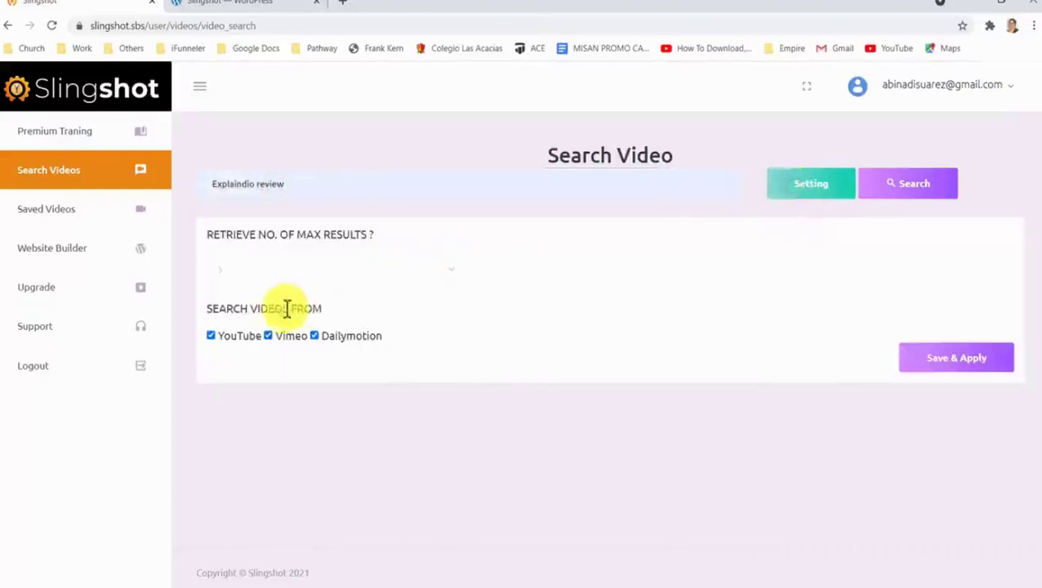
click(393, 270)
click(351, 324)
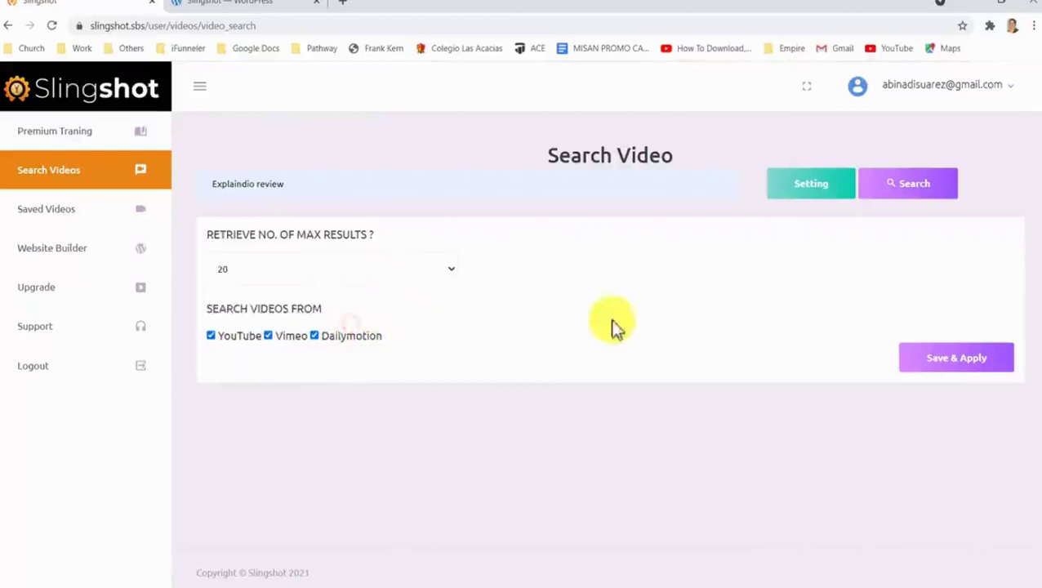
click(919, 360)
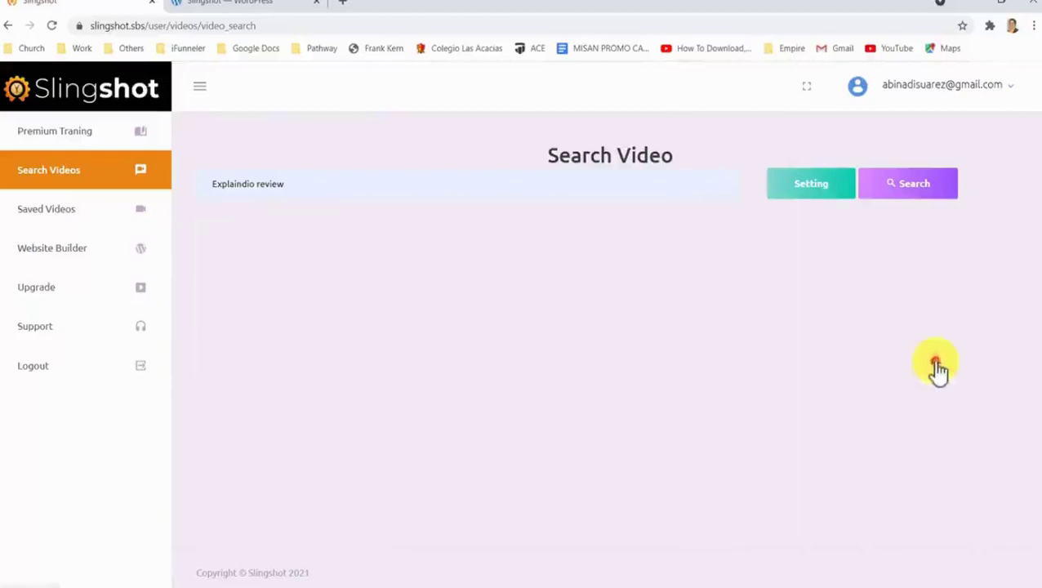
- Run the Explaindio review search and scroll the results, spotting the broken link-ly.com link
click(890, 193)
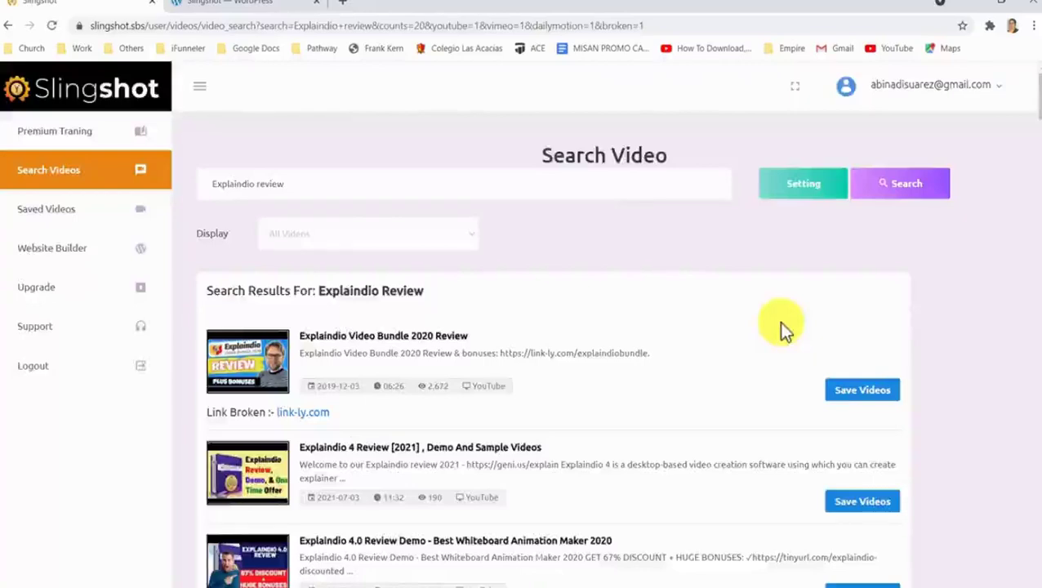
scroll(780, 325, down, 2)
scroll(779, 325, down, 5)
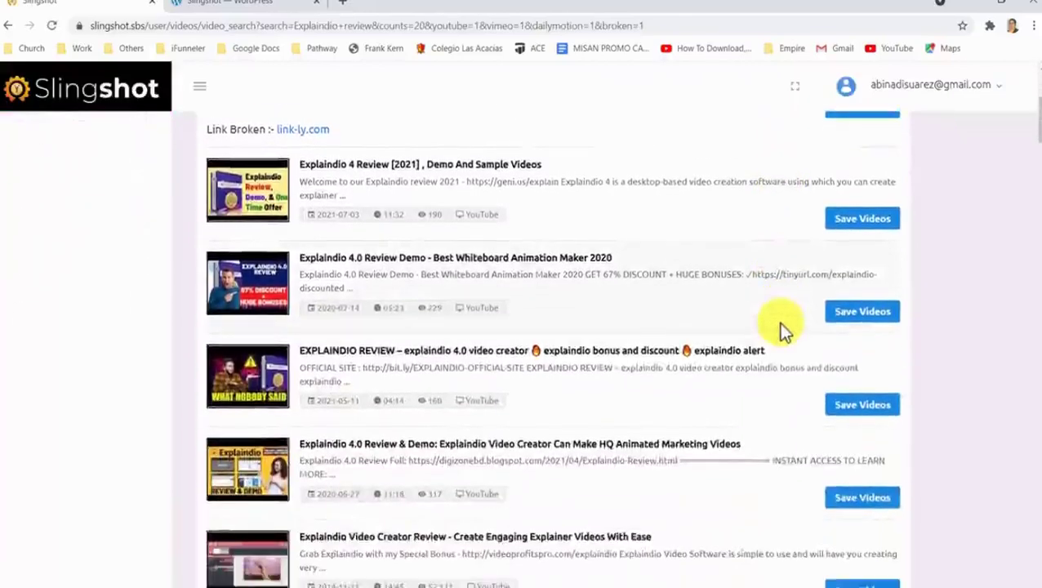
scroll(779, 327, down, 4)
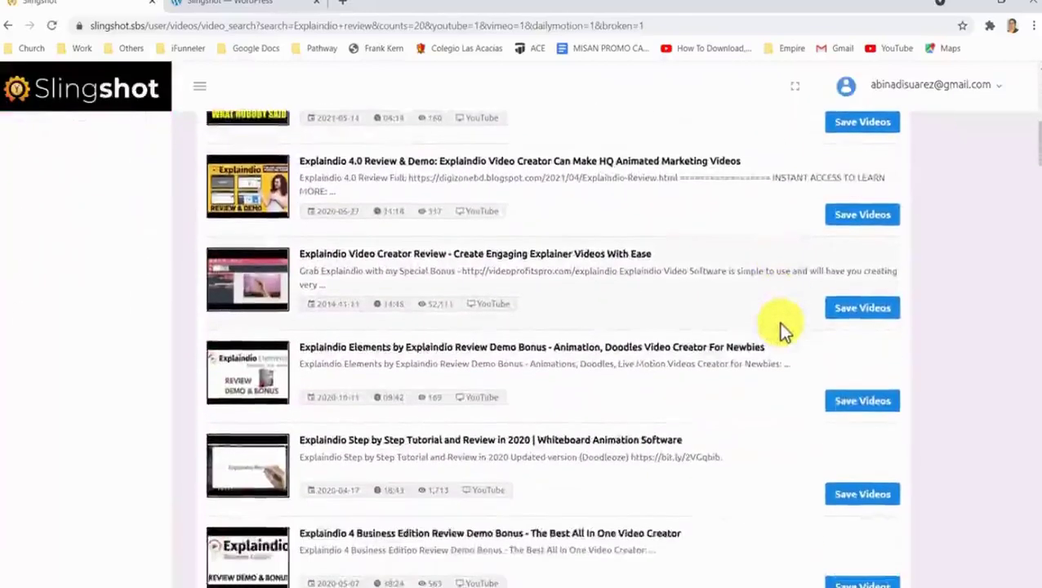
scroll(778, 323, down, 4)
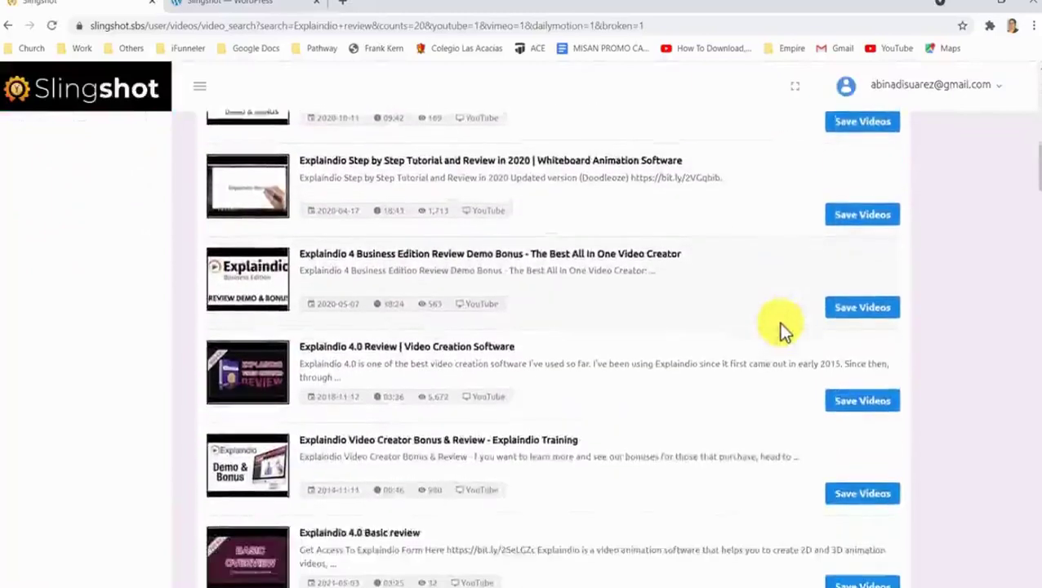
scroll(779, 323, down, 4)
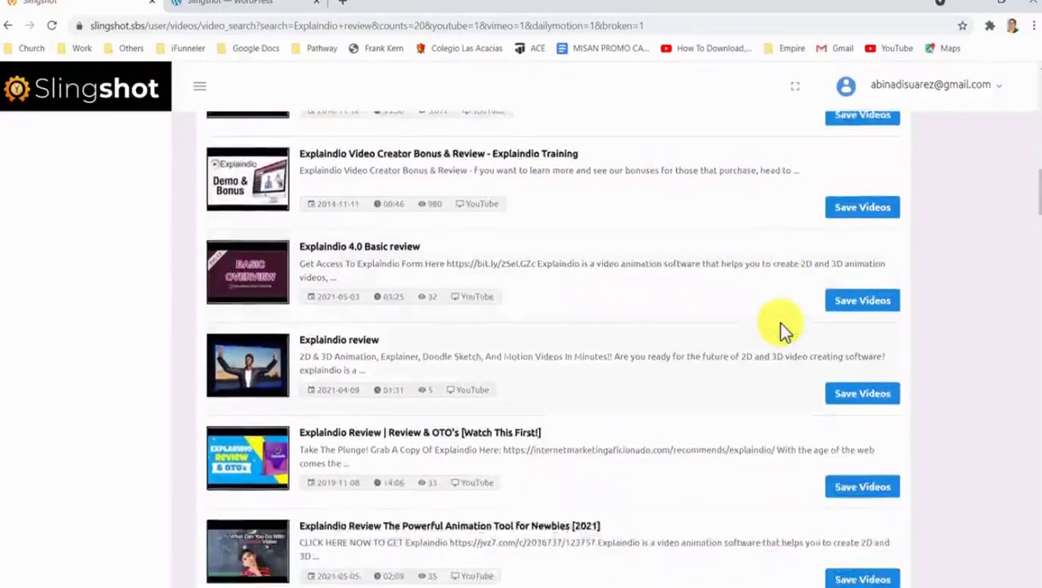
scroll(778, 323, down, 5)
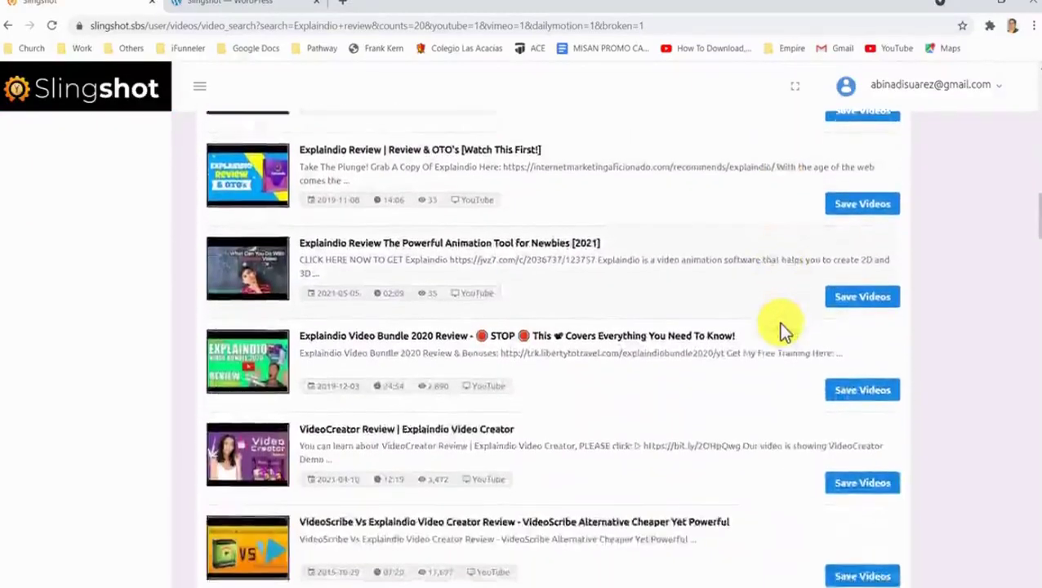
scroll(778, 321, down, 7)
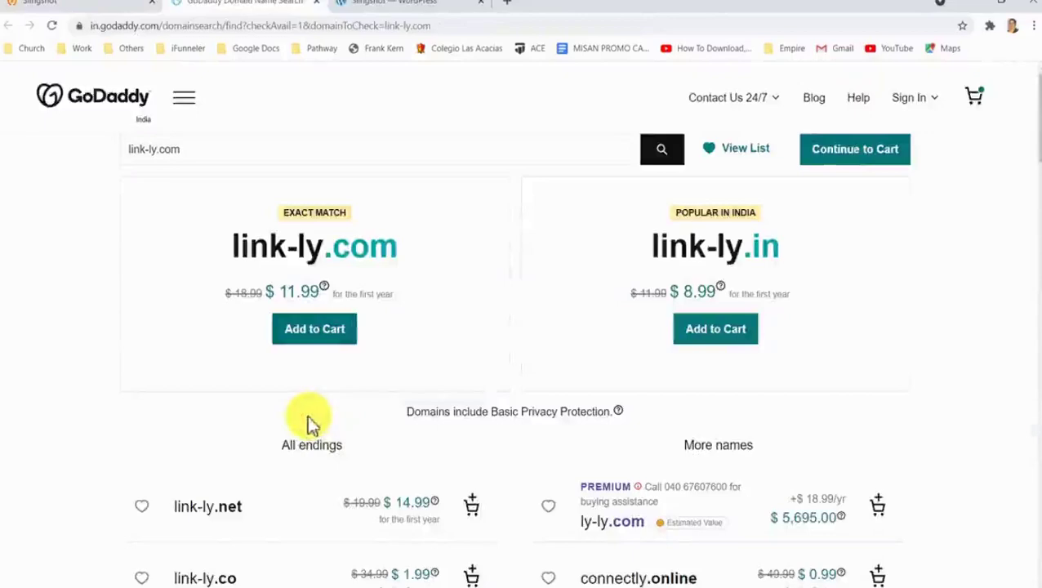
- Replace the search text with 'list building' and run the search
click(116, 7)
scroll(903, 308, down, 3)
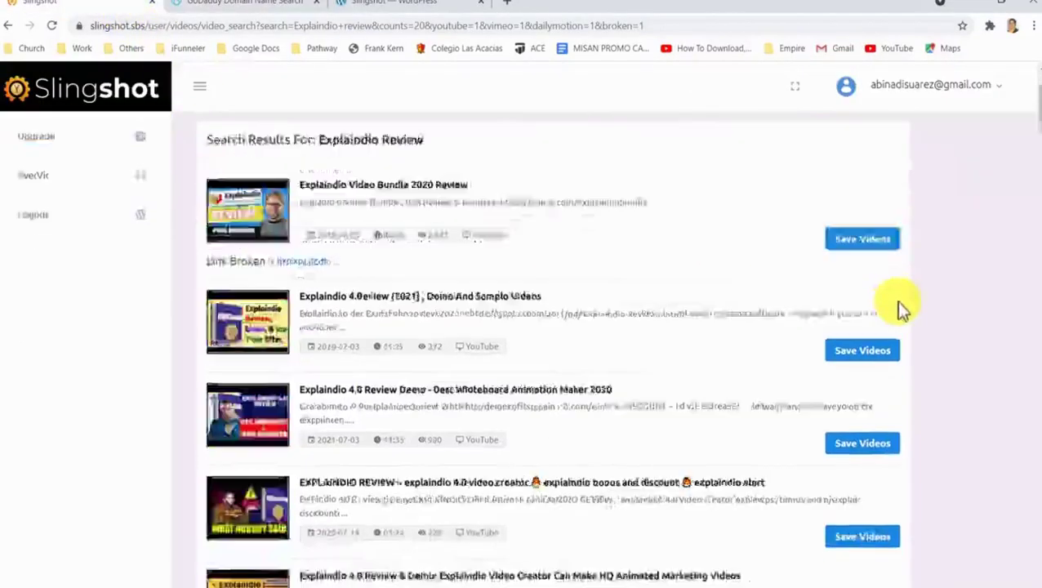
scroll(902, 309, down, 15)
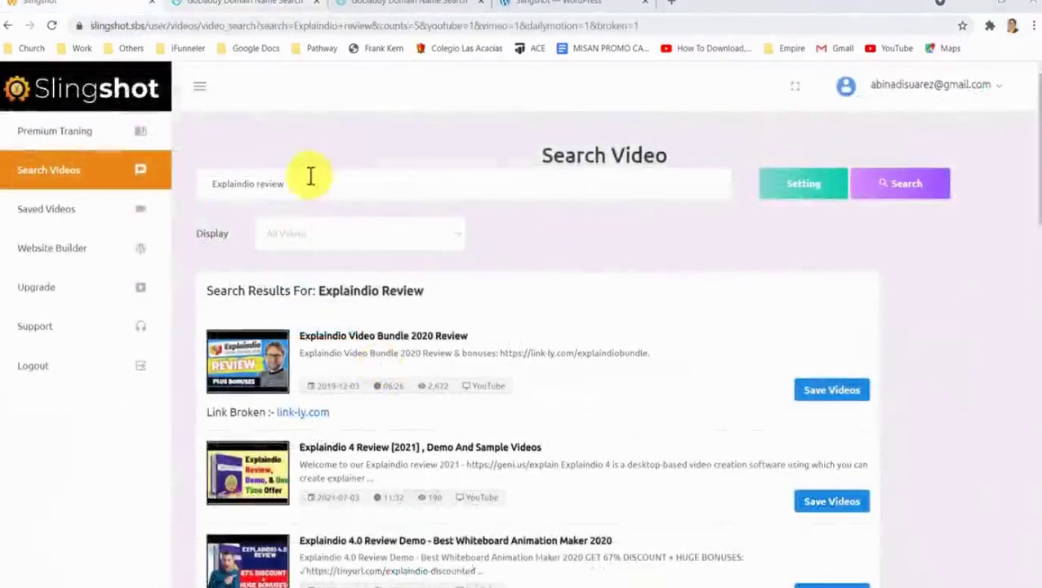
drag(310, 176, 203, 183)
text(list building)
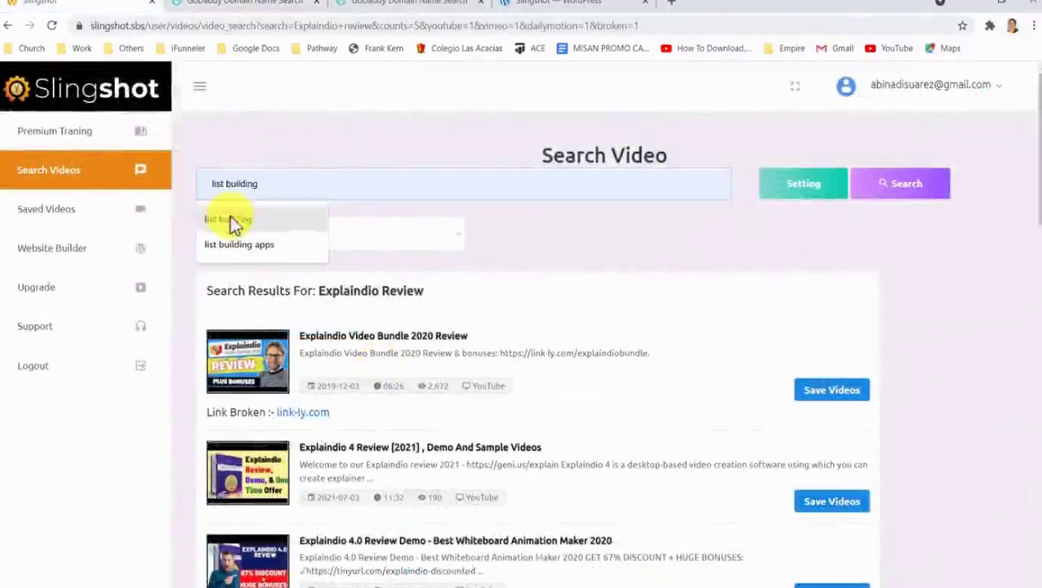
click(233, 220)
click(876, 192)
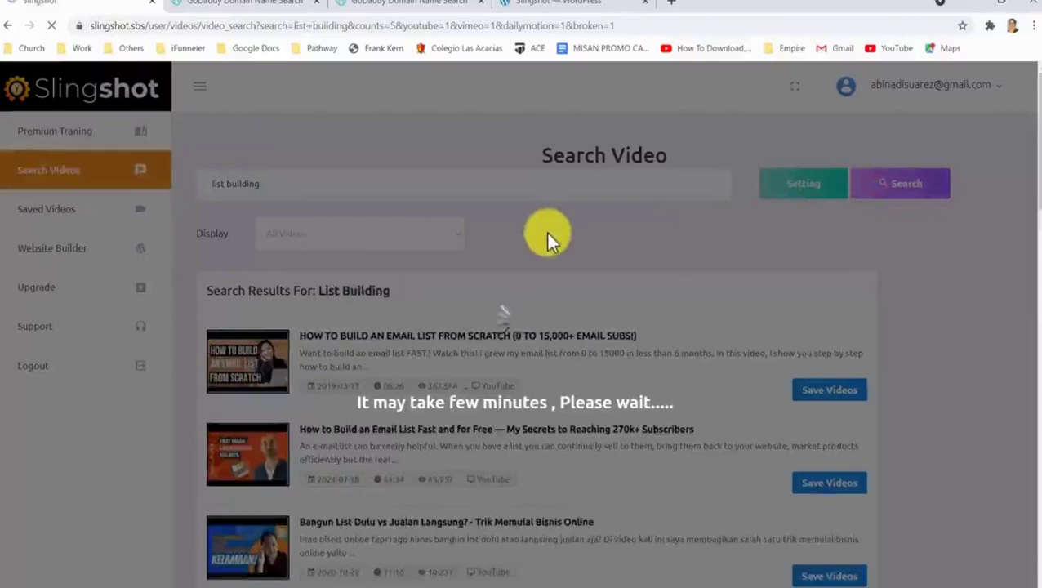
- Review which list building results show No Links or broken pixz.nu links, then open Website Builder
scroll(547, 235, down, 3)
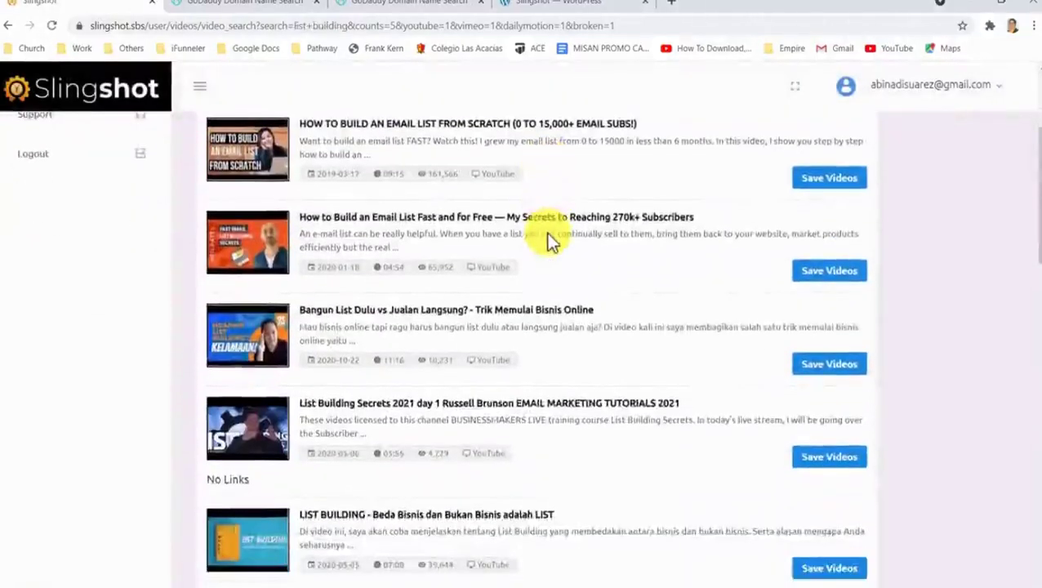
scroll(549, 241, down, 3)
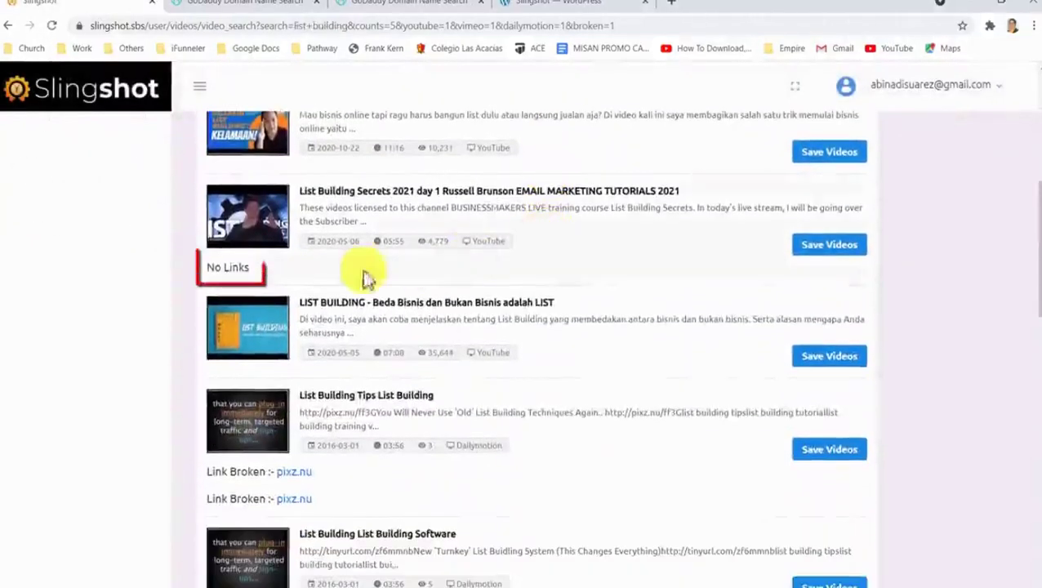
drag(205, 268, 277, 269)
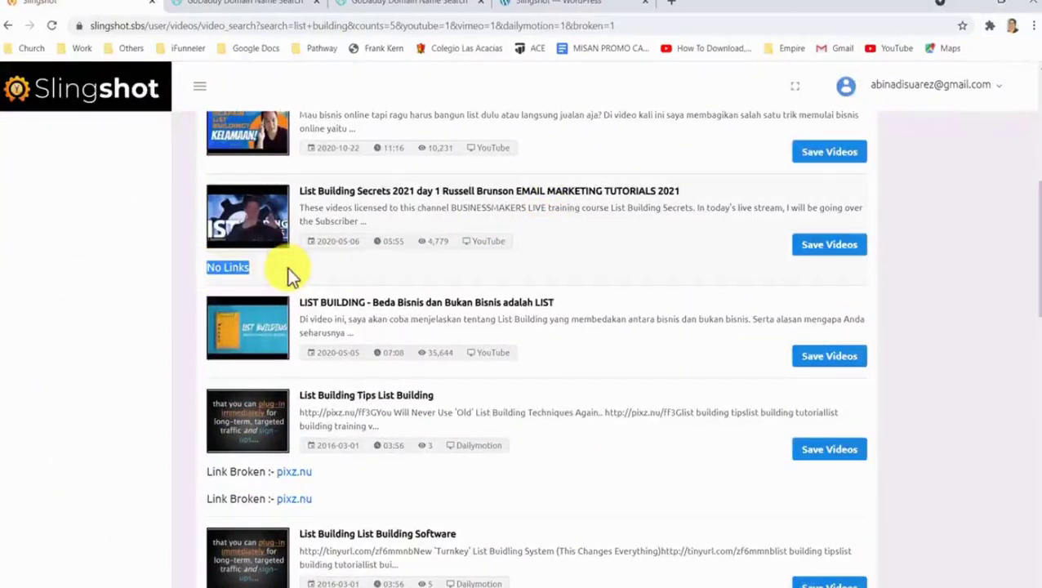
scroll(287, 267, down, 4)
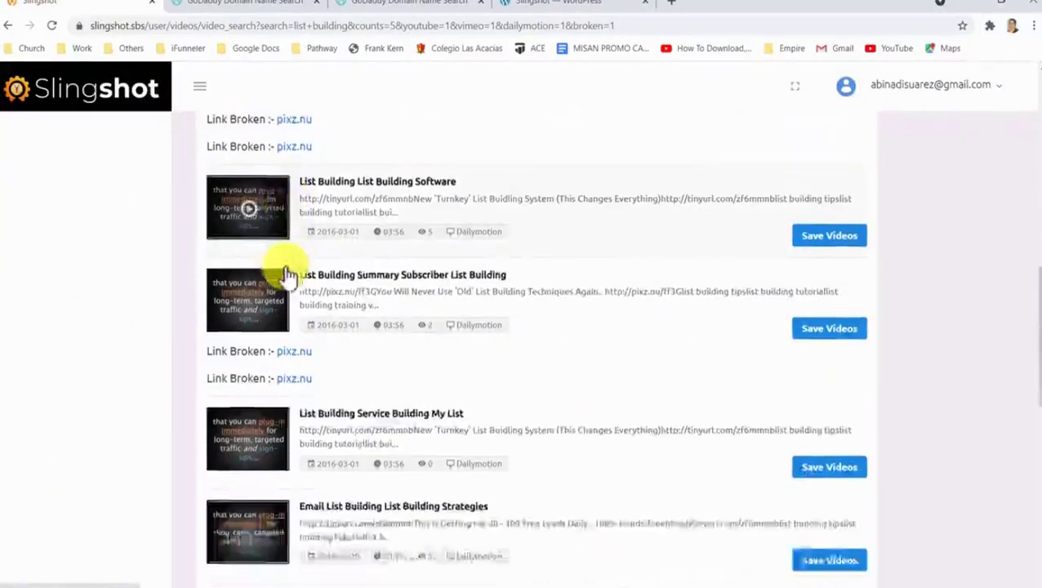
scroll(282, 271, down, 3)
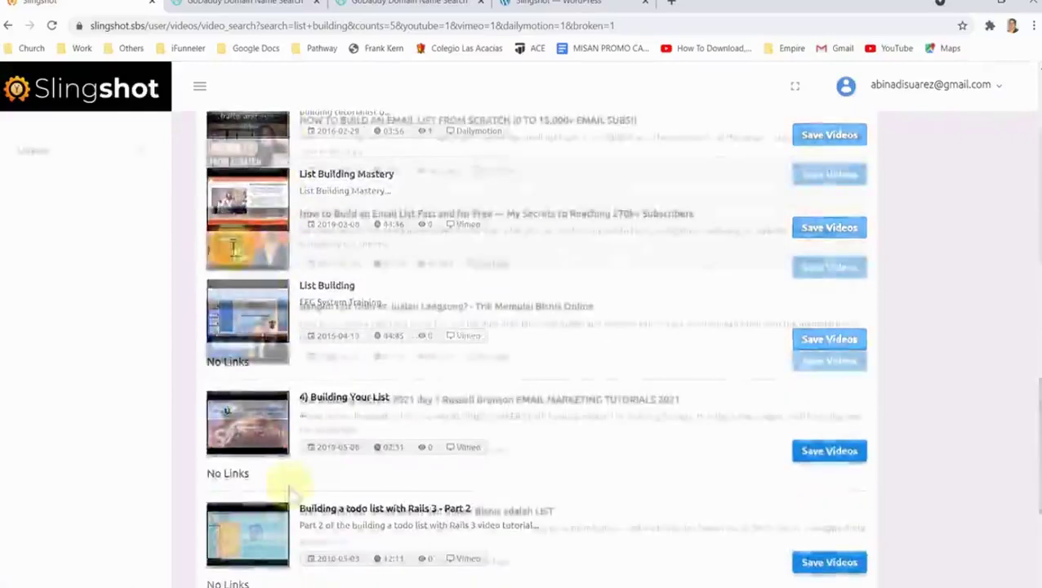
click(62, 260)
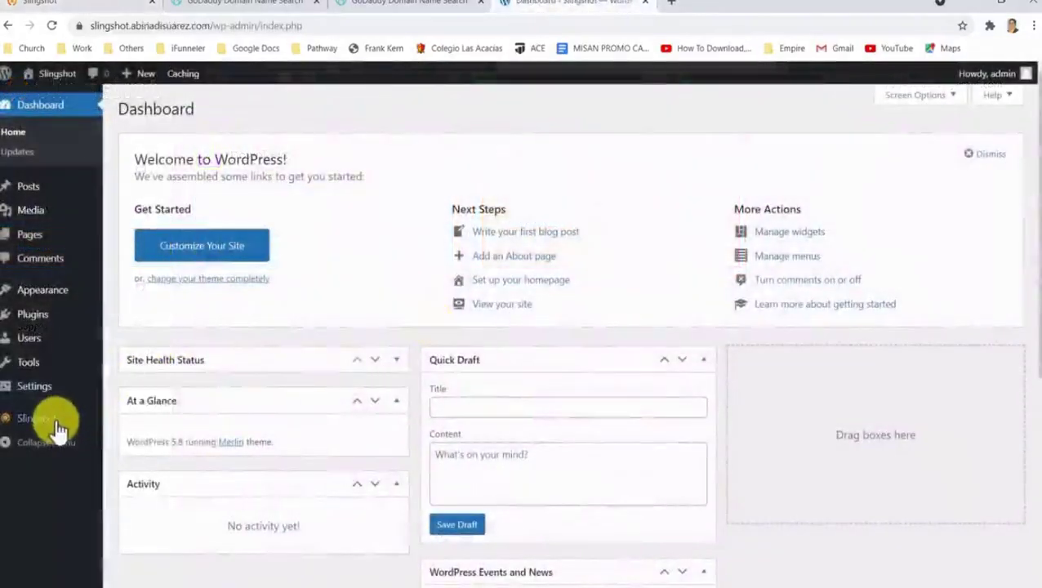
click(59, 427)
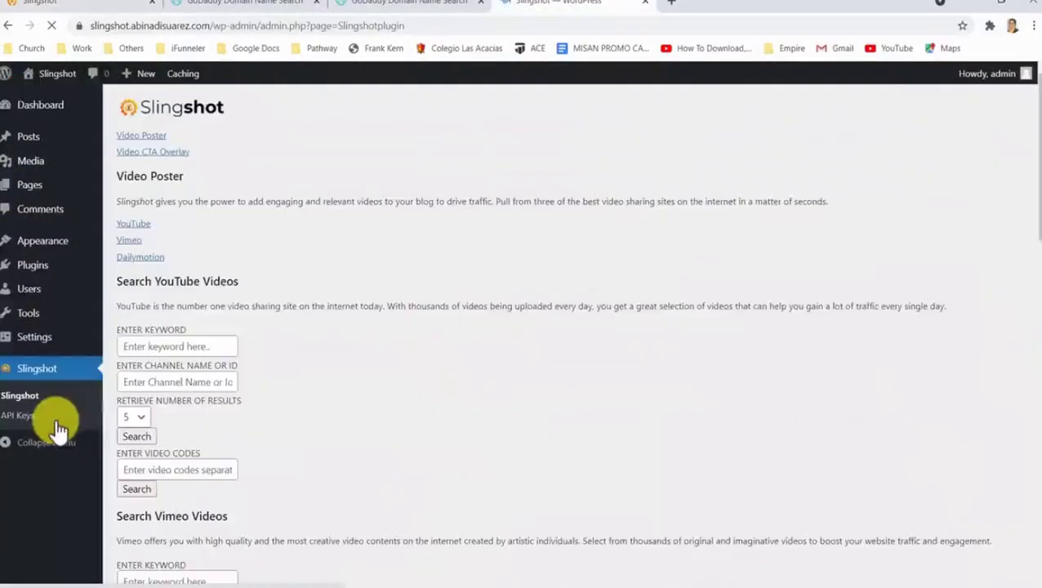
scroll(439, 267, down, 2)
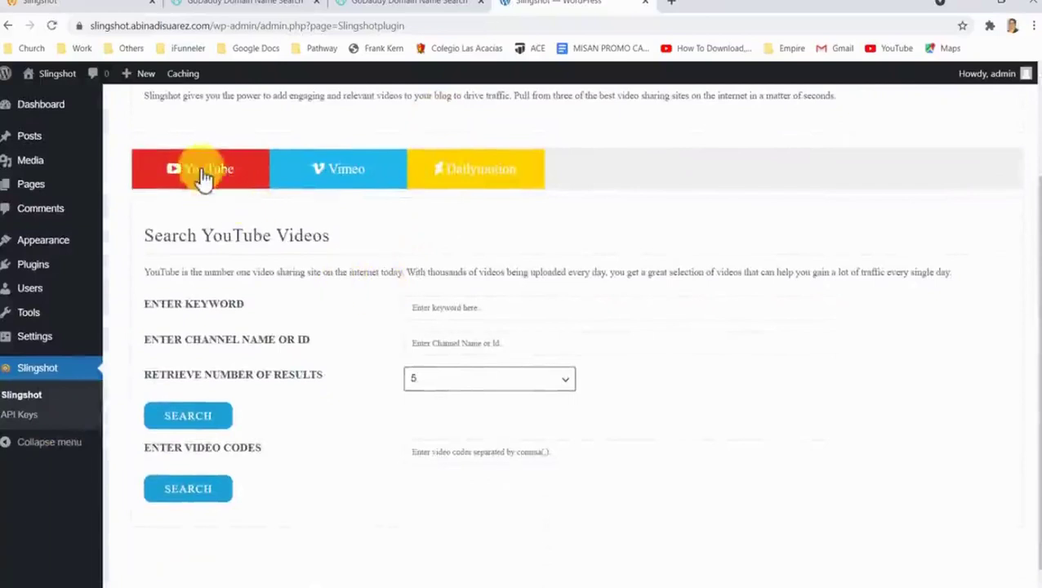
click(347, 186)
click(454, 189)
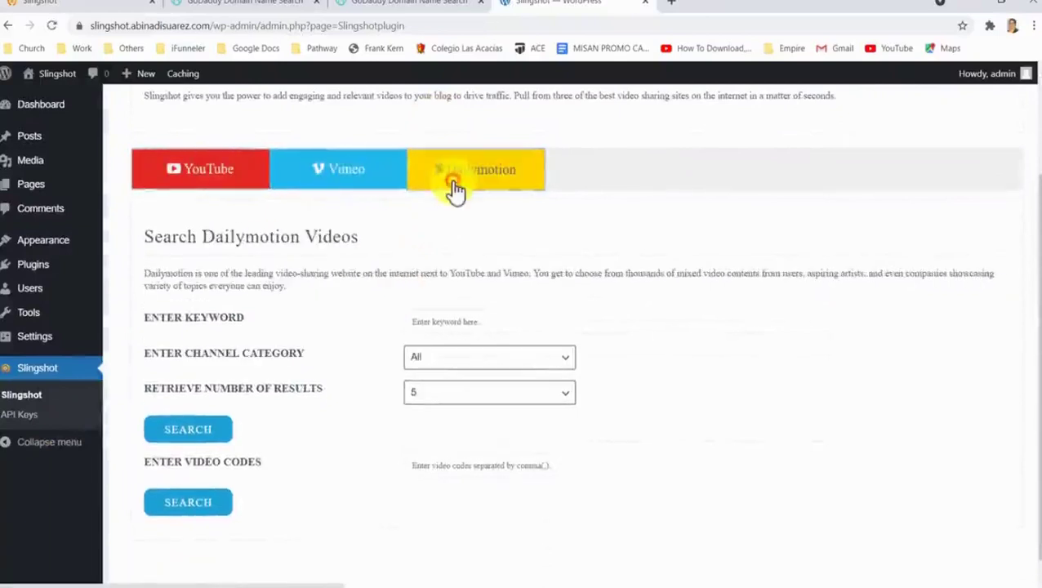
click(210, 188)
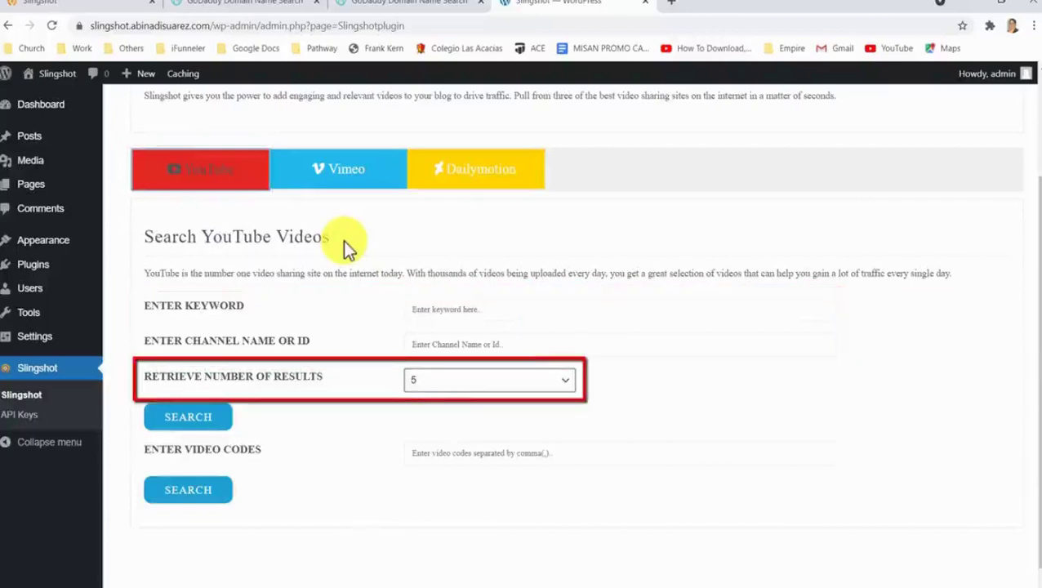
click(463, 308)
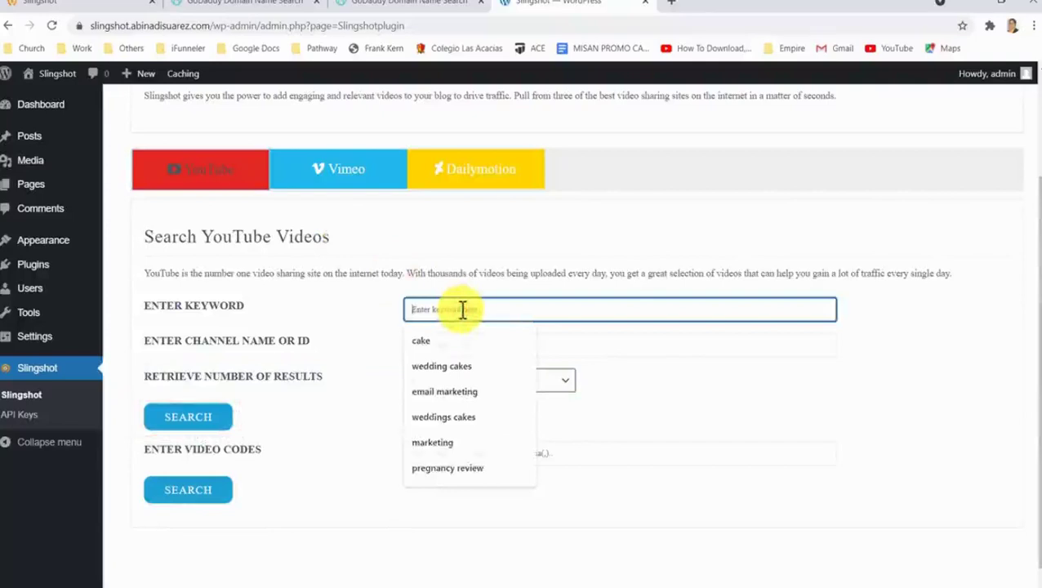
- Search YouTube for 'explaindio review', retrieving 10 results, and scroll through the listed videos
text(explanation video)
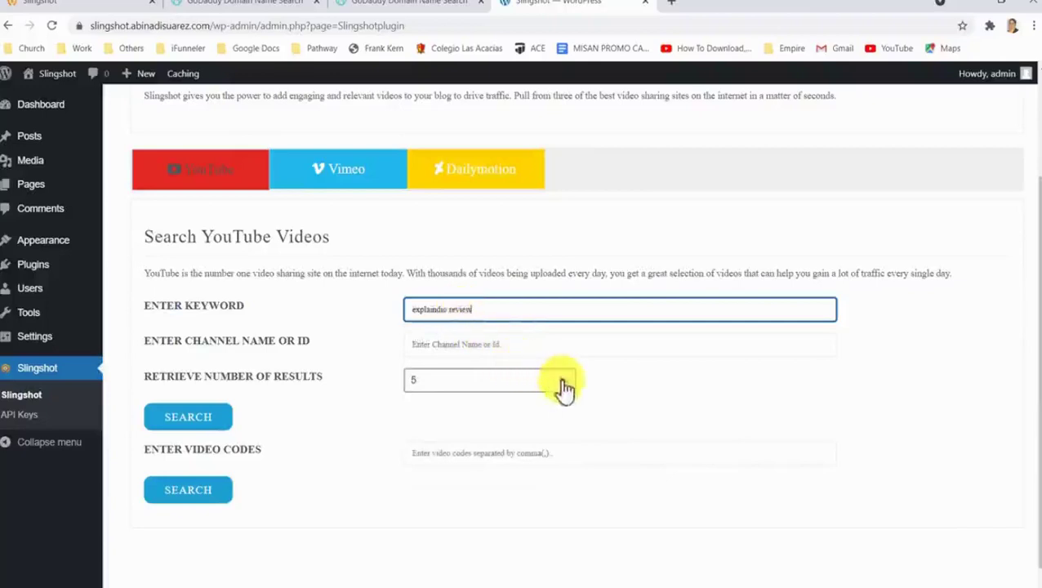
click(562, 385)
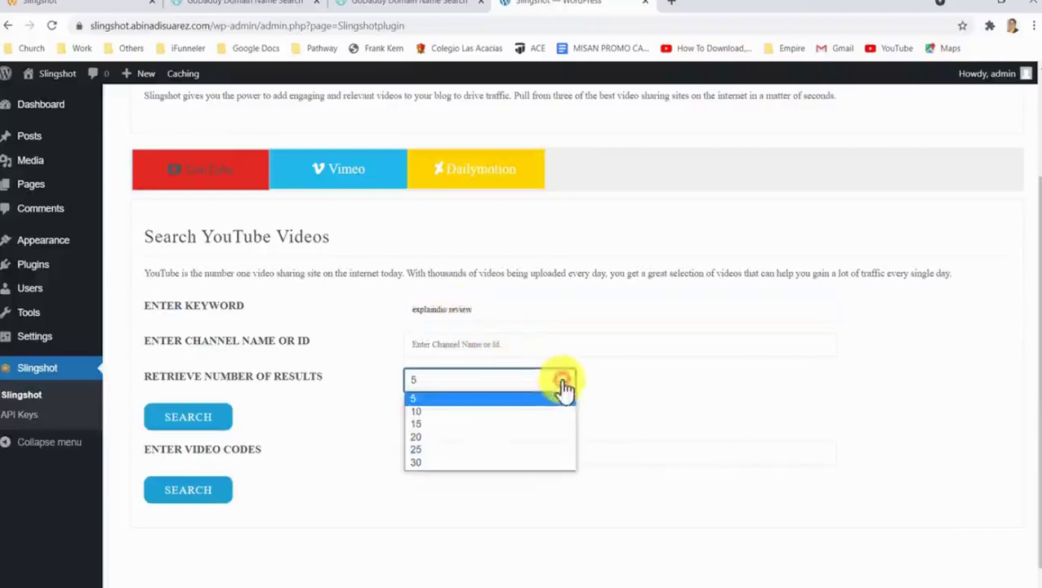
click(448, 410)
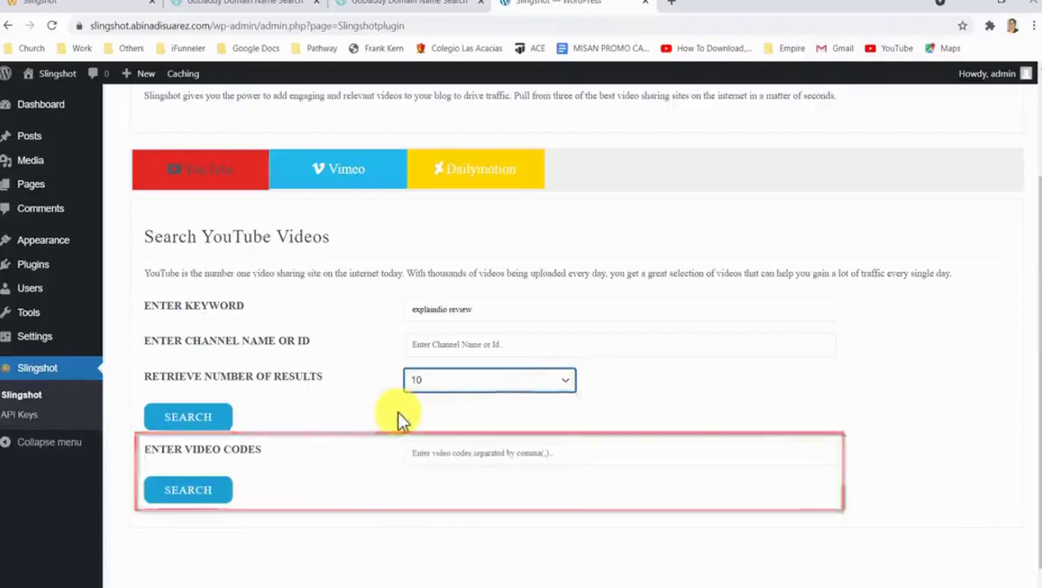
click(215, 418)
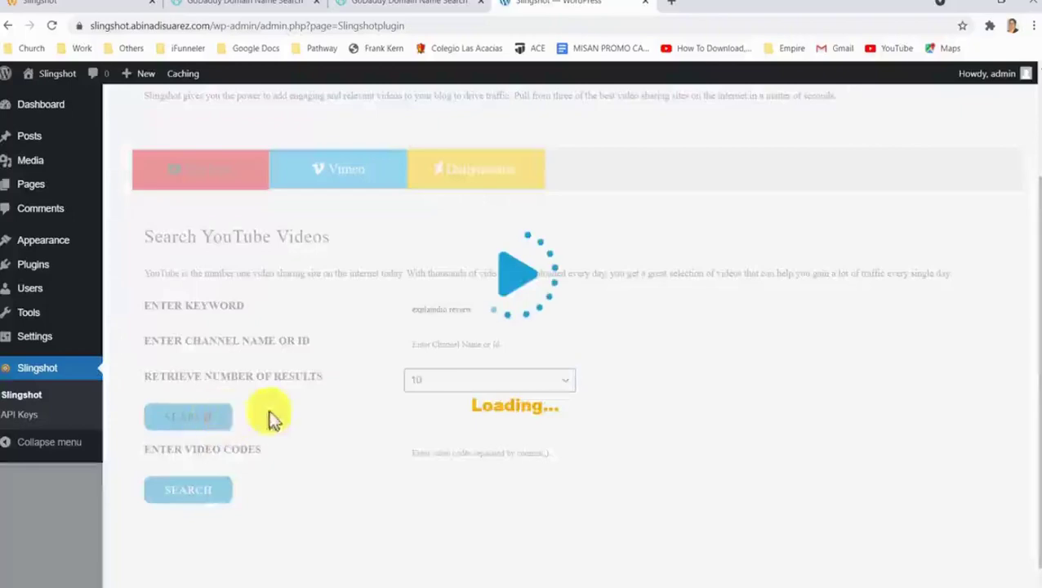
scroll(452, 442, down, 5)
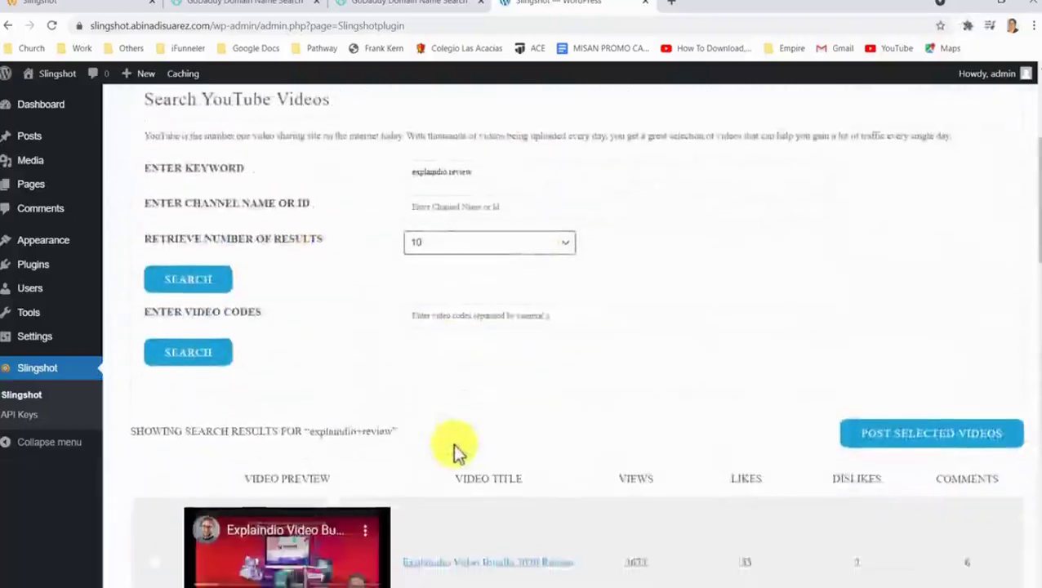
scroll(452, 442, down, 2)
- Tick the first three Explaindio videos for posting
click(154, 163)
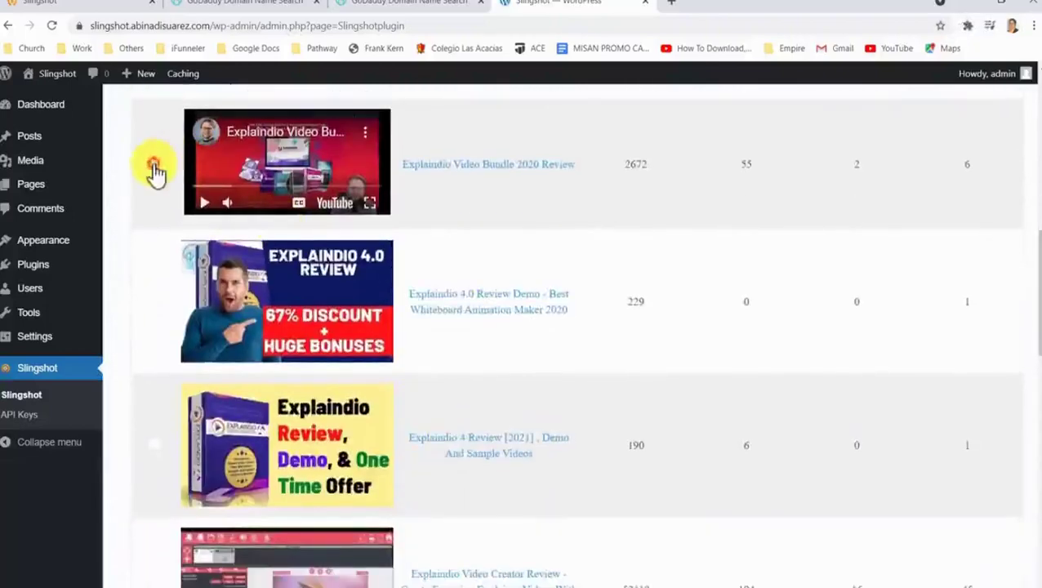
click(155, 303)
click(154, 445)
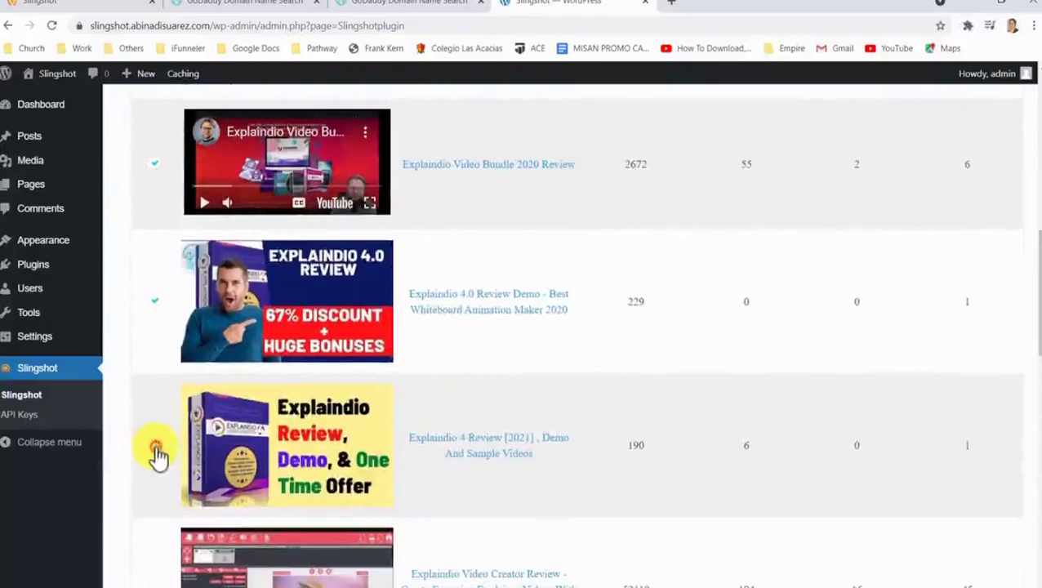
- Start posting the selected videos with Product Reviews as the post category
scroll(342, 407, up, 4)
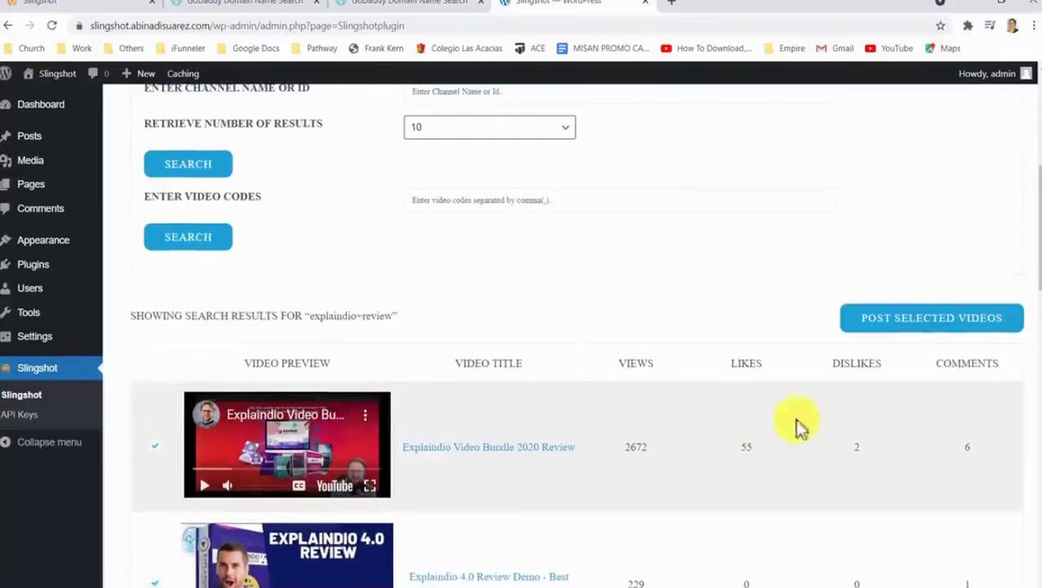
click(931, 320)
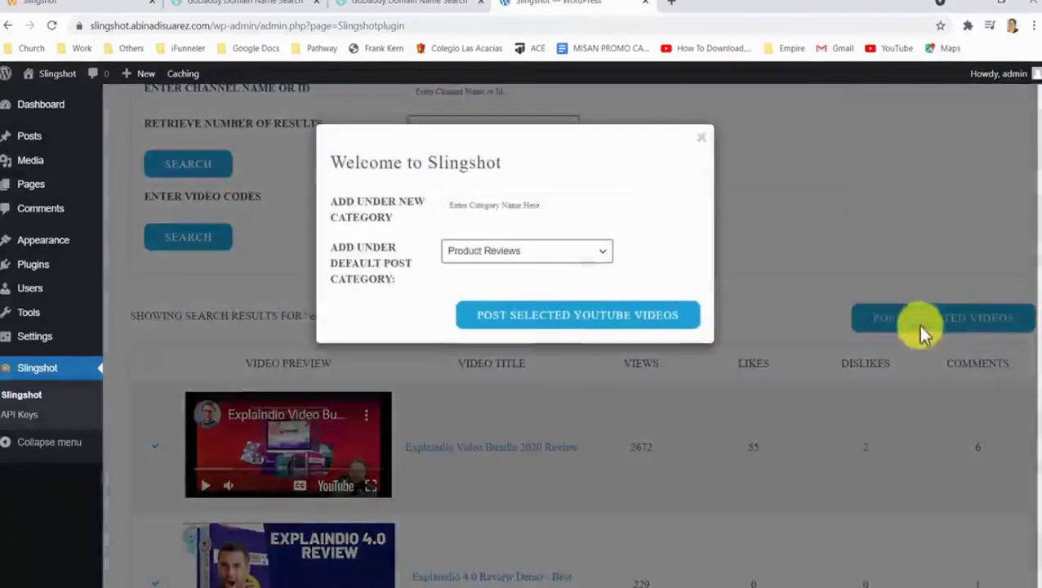
click(508, 205)
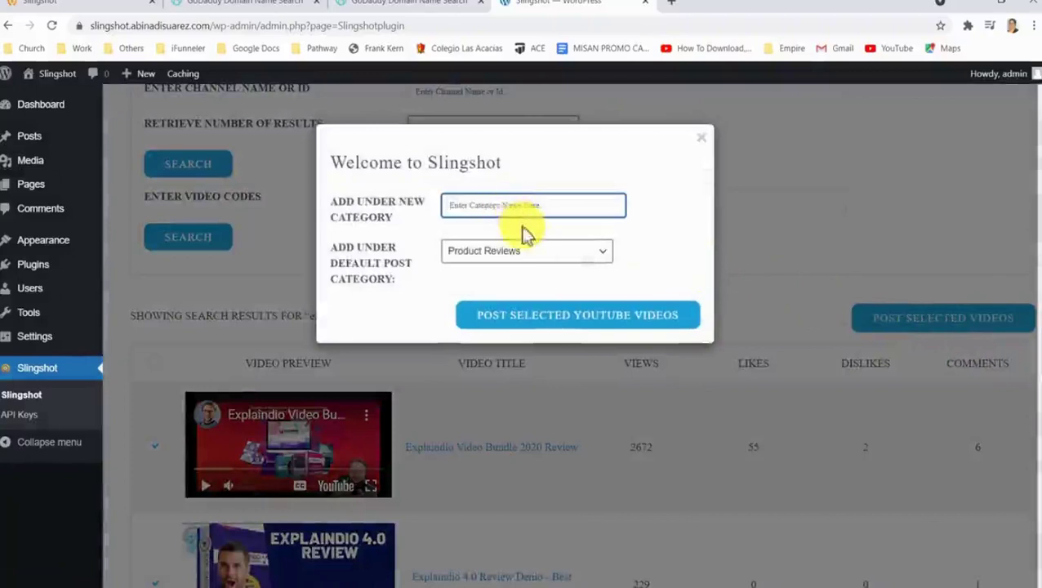
click(601, 254)
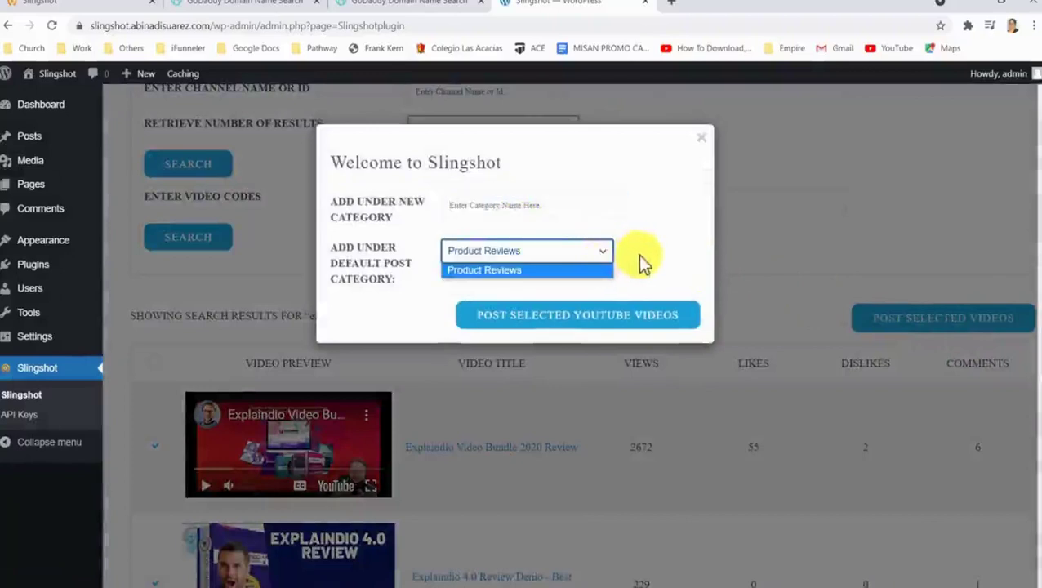
click(638, 253)
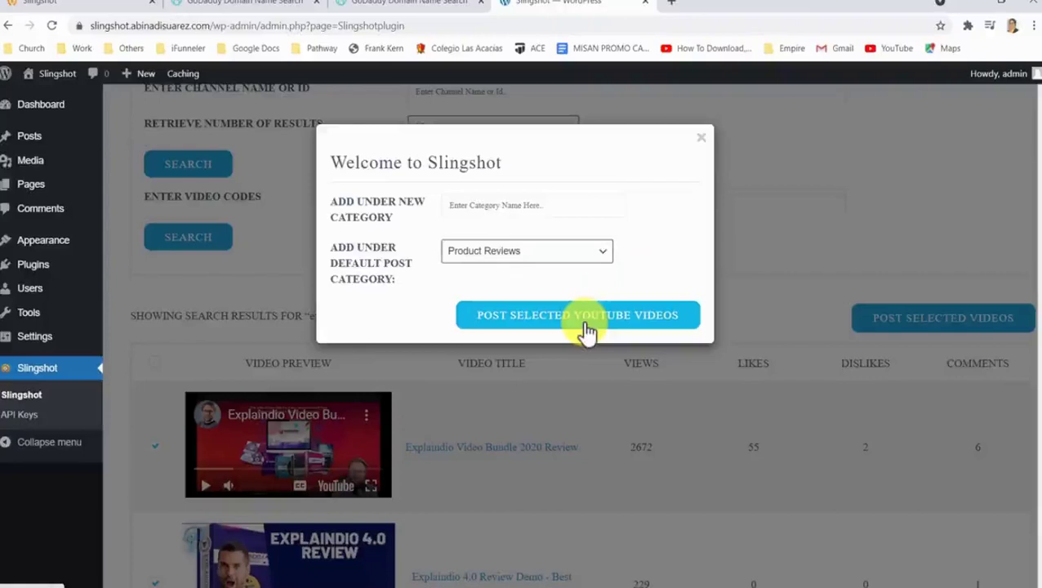
- In the Video CTA Overlay settings, choose the Product Reviews category
click(703, 142)
scroll(690, 160, up, 5)
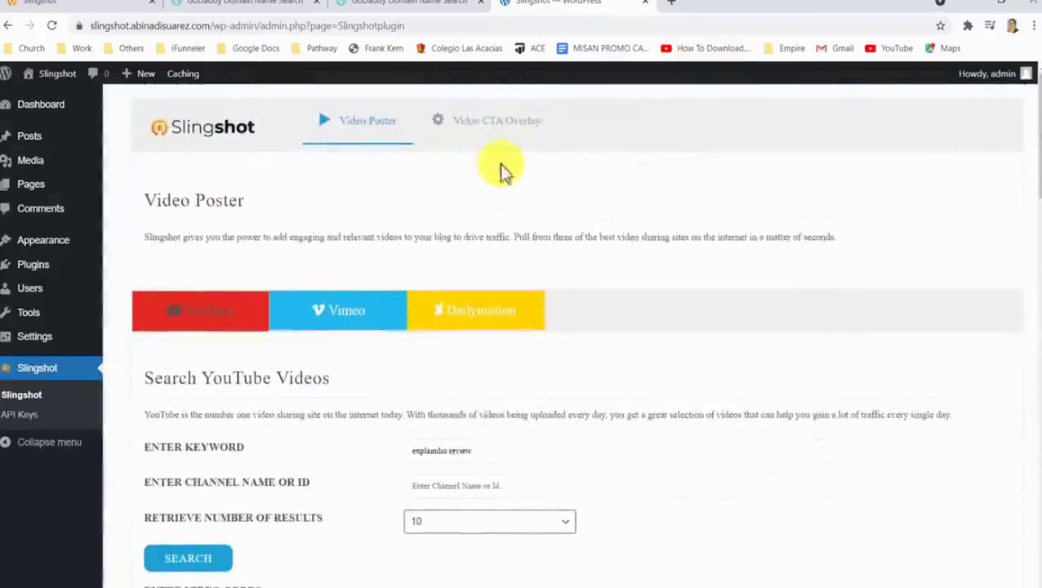
click(488, 132)
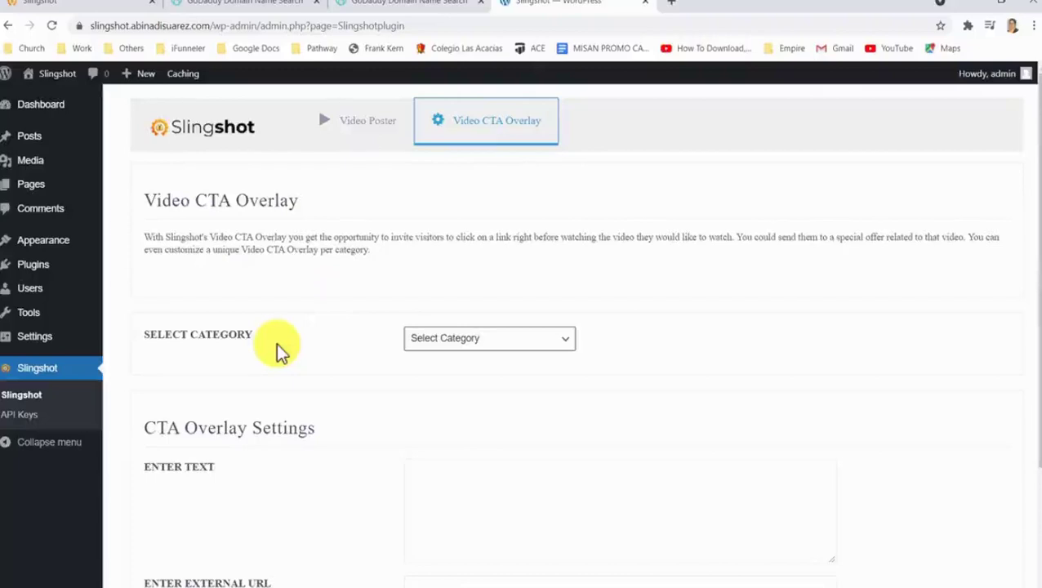
scroll(379, 244, down, 1)
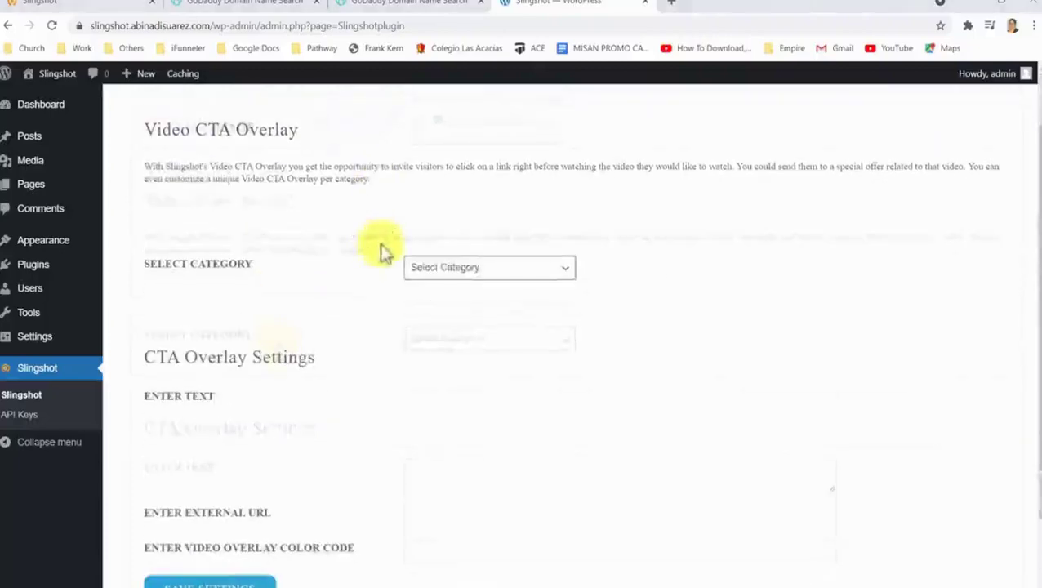
click(476, 273)
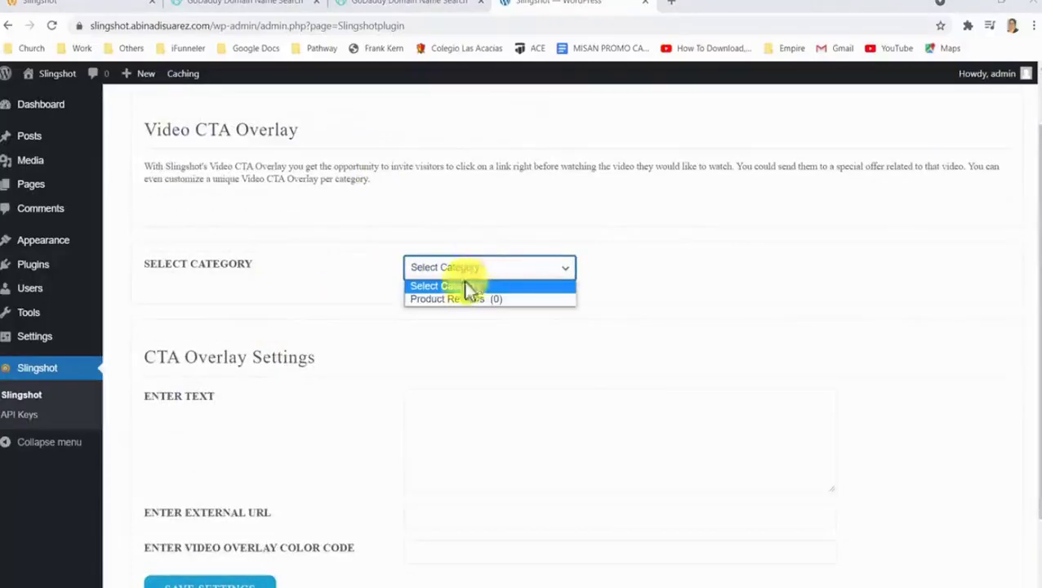
click(454, 299)
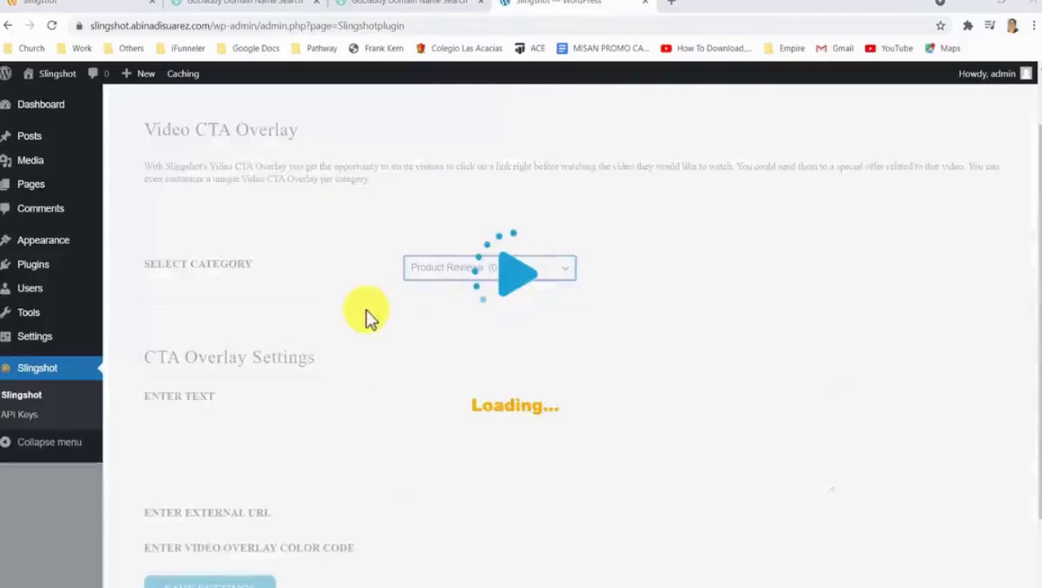
text(Click Here To Buy Explaindio With A Massive Discount)
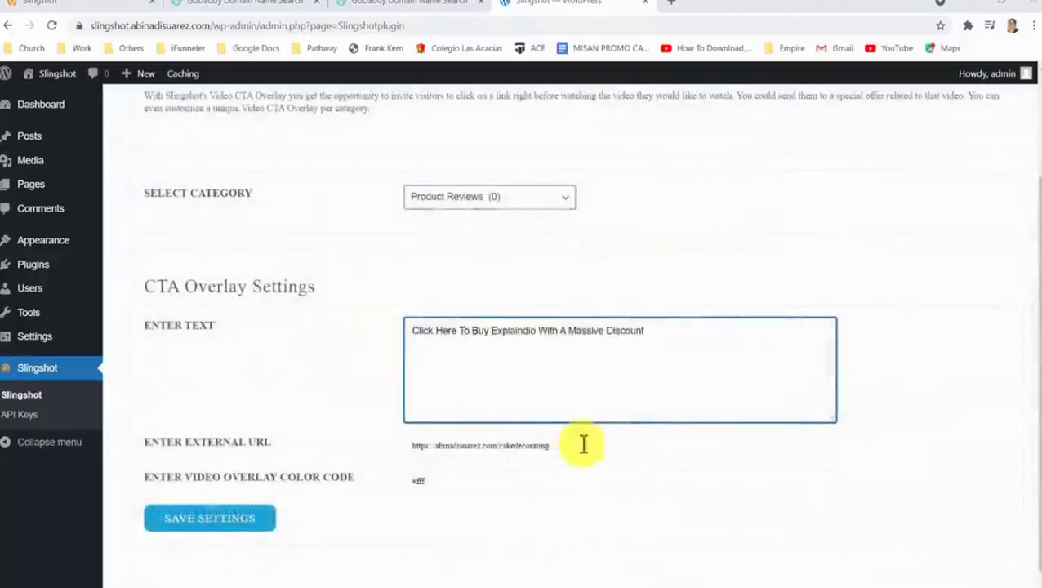
drag(582, 445, 345, 445)
text(https://jvz1.com/c/891053/123757)
click(449, 483)
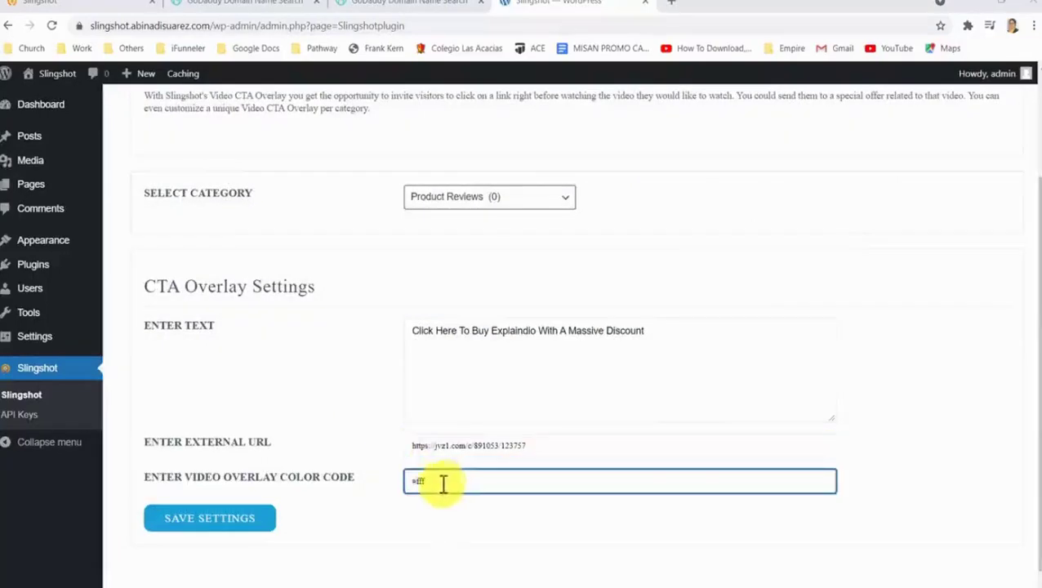
click(233, 531)
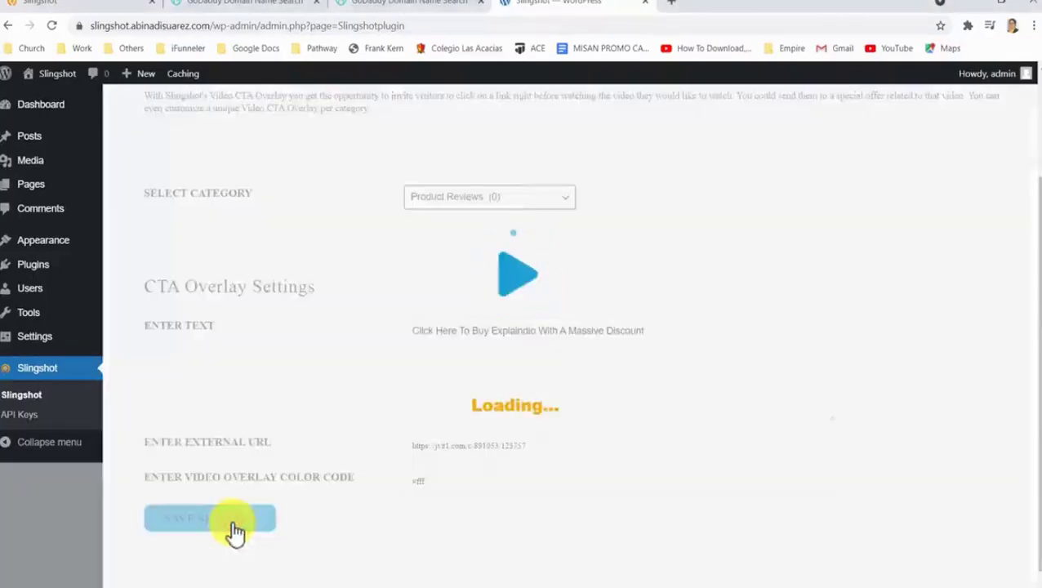
click(629, 113)
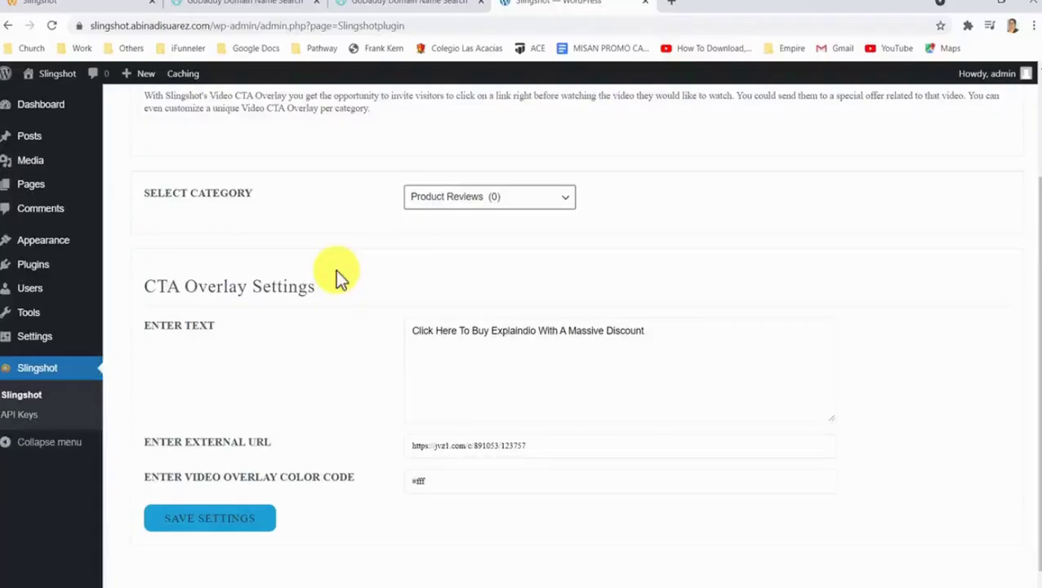
- From the Video Poster tab, post the selected Explaindio YouTube videos
scroll(336, 273, up, 2)
click(369, 131)
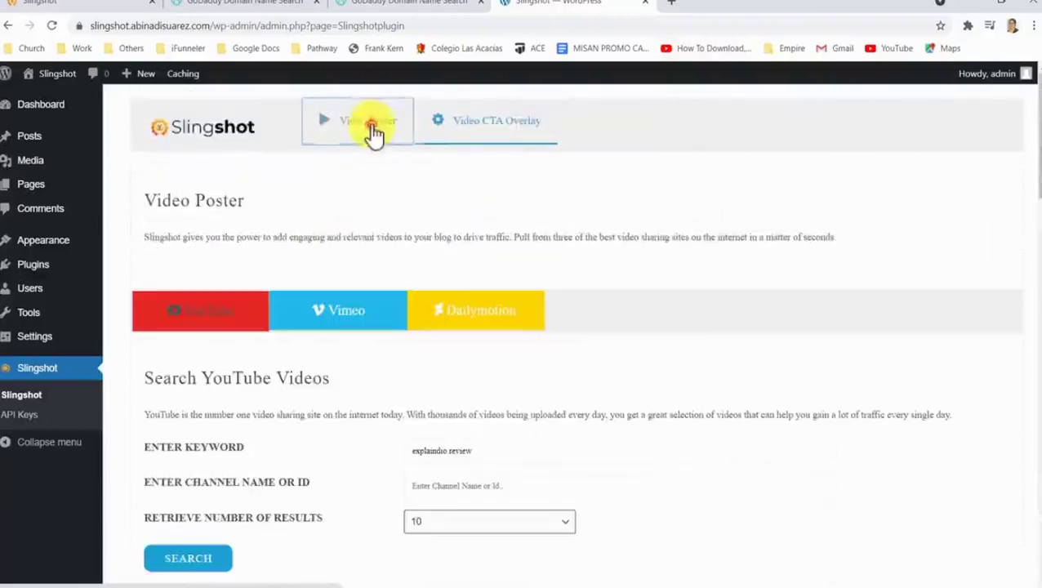
scroll(351, 369, down, 4)
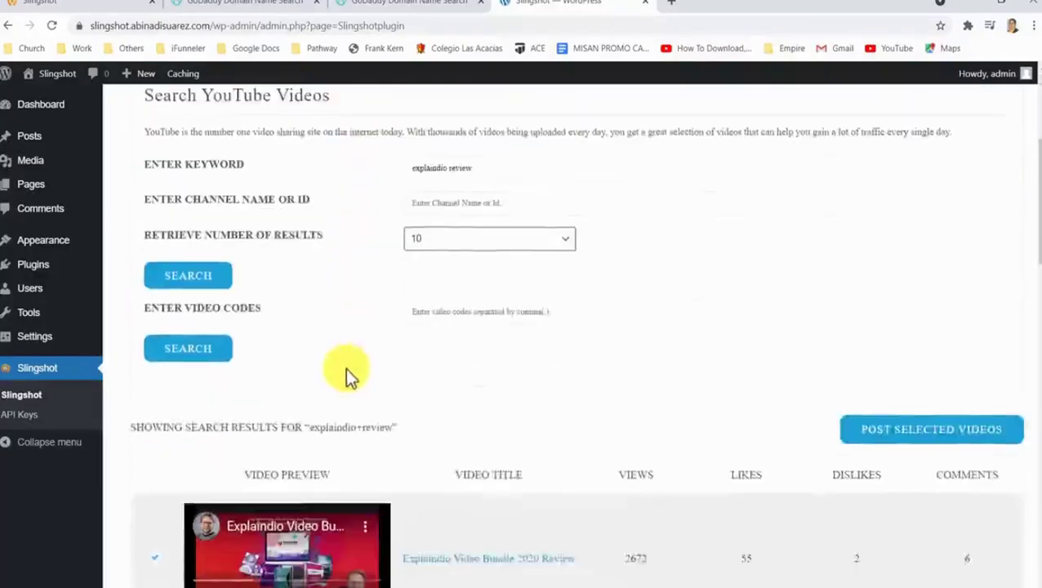
scroll(345, 368, down, 5)
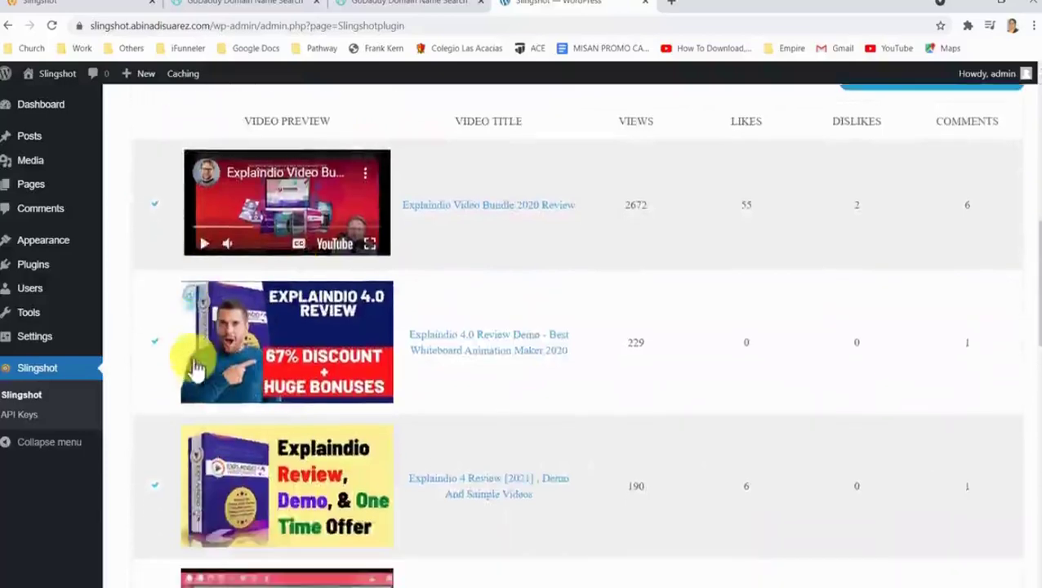
scroll(196, 367, up, 3)
click(933, 317)
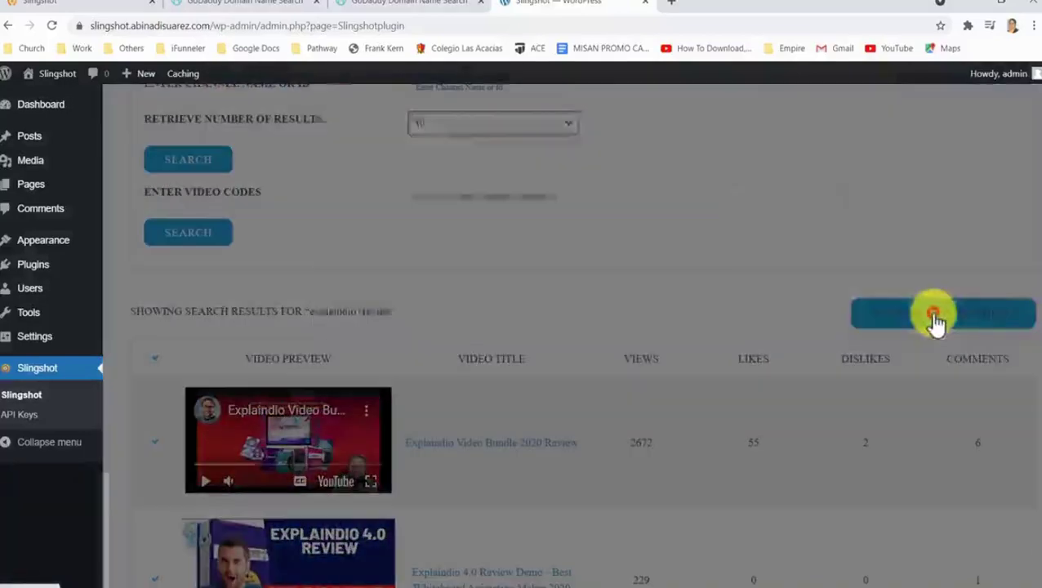
click(554, 320)
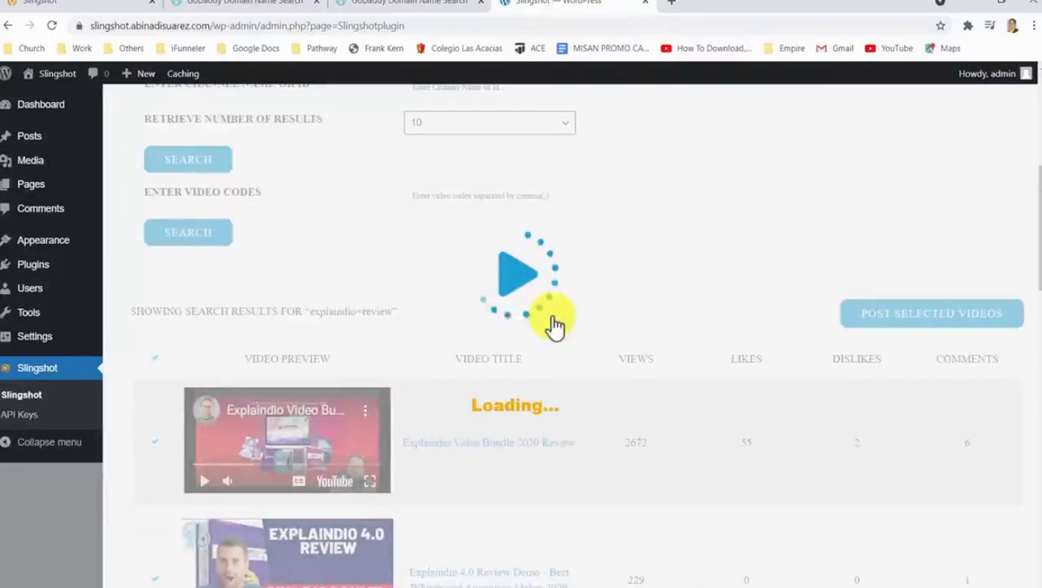
- Review the posting results and go to the Posts list
scroll(551, 318, down, 3)
scroll(544, 327, down, 4)
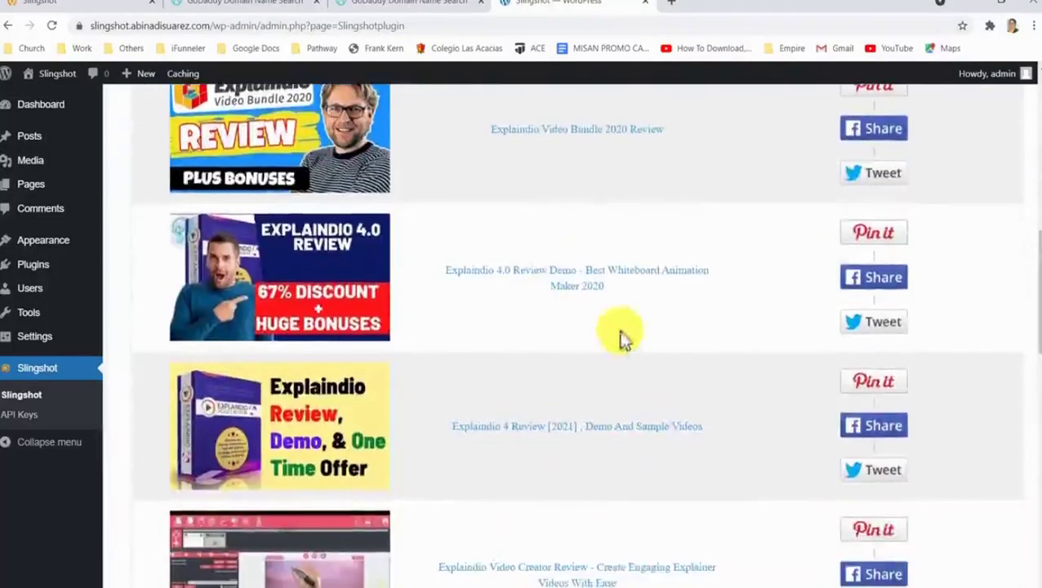
scroll(749, 357, down, 6)
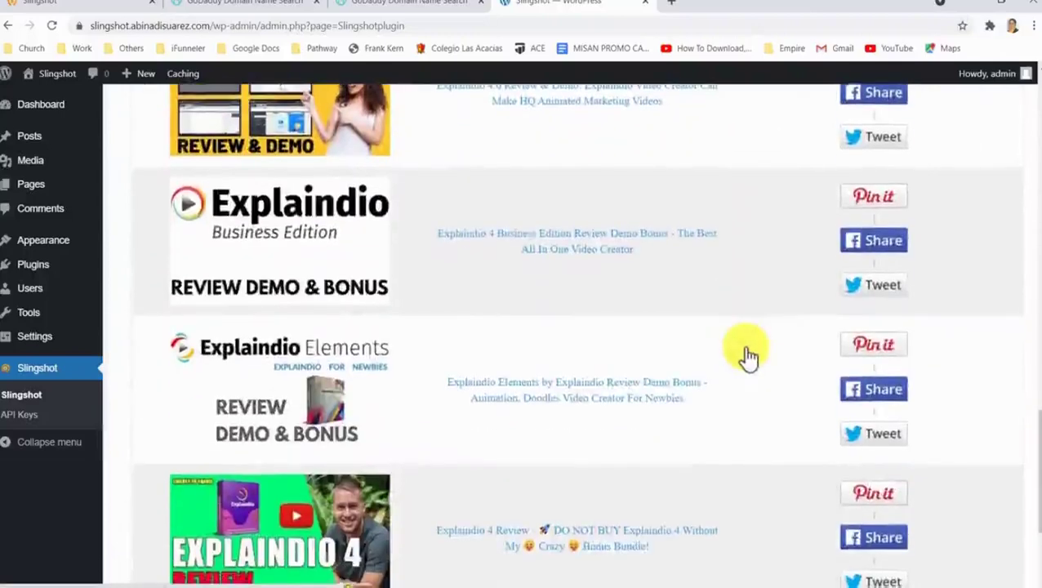
scroll(747, 353, down, 3)
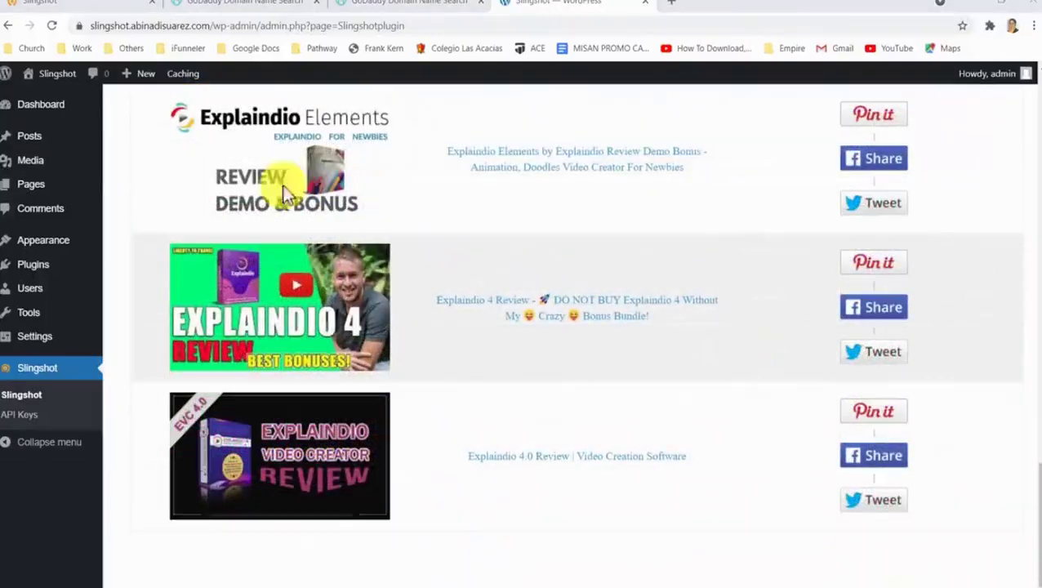
click(41, 145)
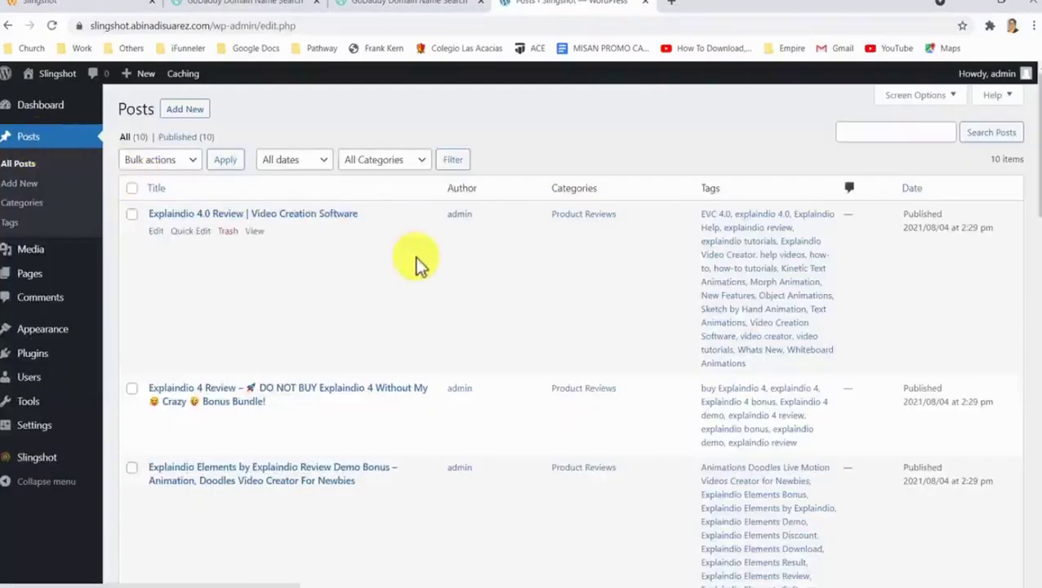
- Open the Explaindio 4 Review post in a new tab and look over it
scroll(414, 257, down, 2)
scroll(415, 257, down, 6)
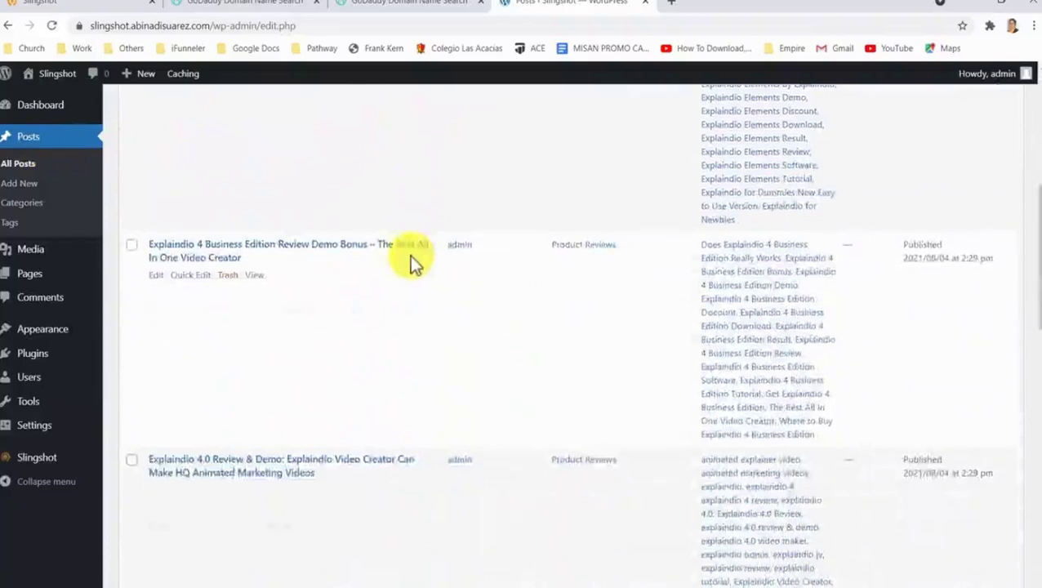
right_click(254, 286)
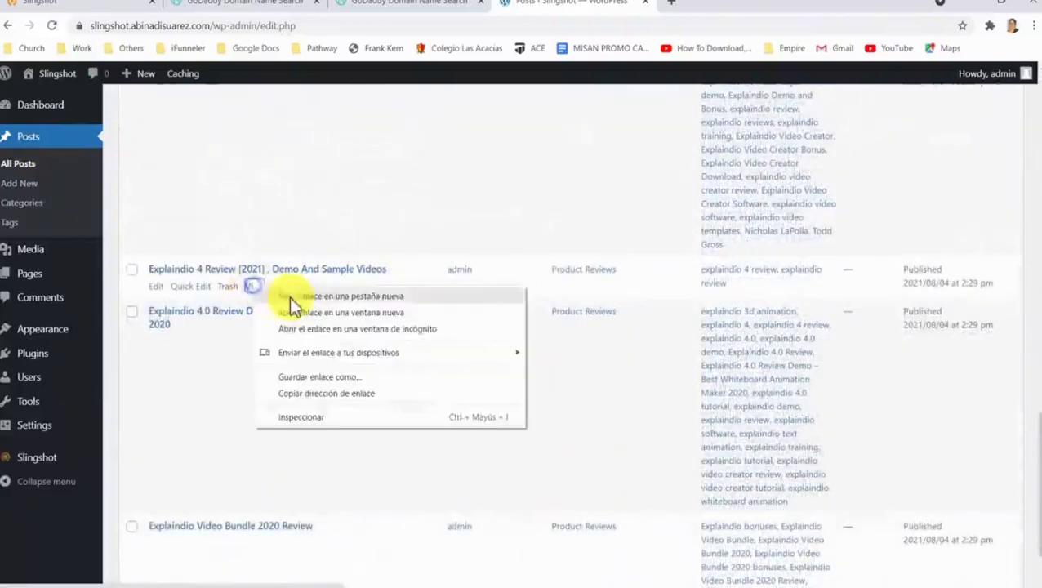
click(290, 296)
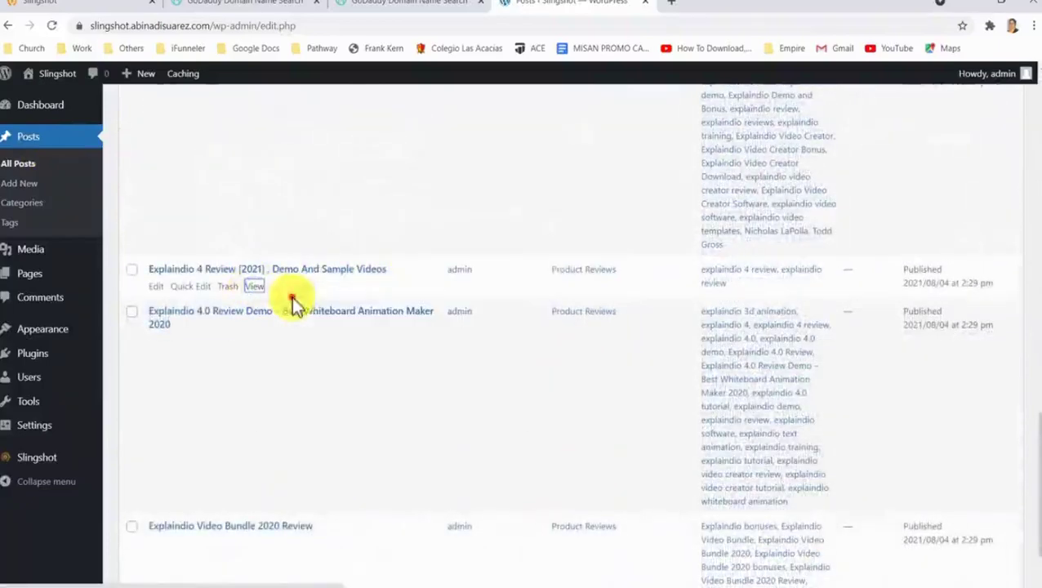
click(697, 8)
scroll(304, 295, down, 6)
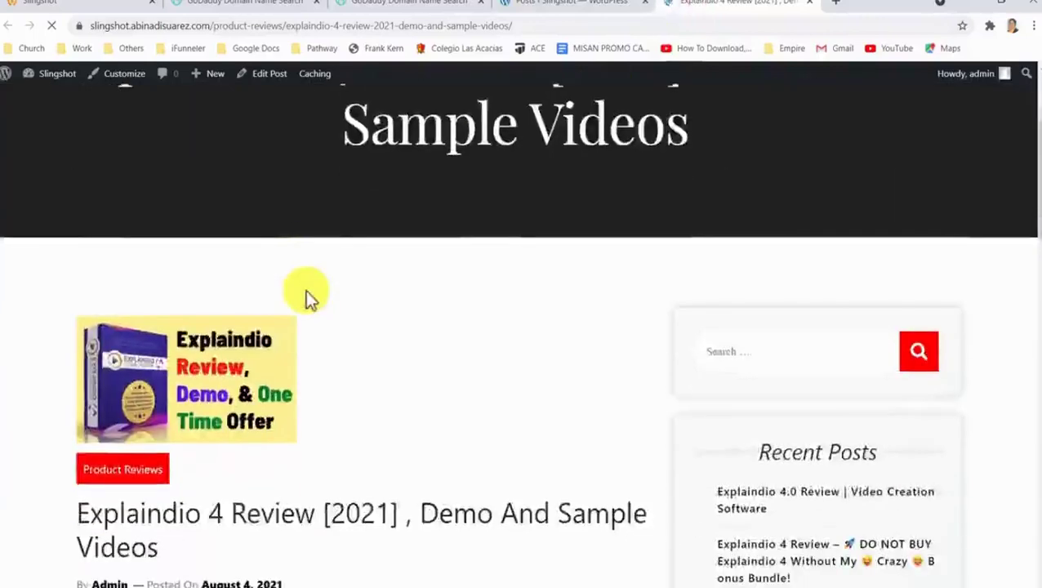
scroll(302, 286, down, 3)
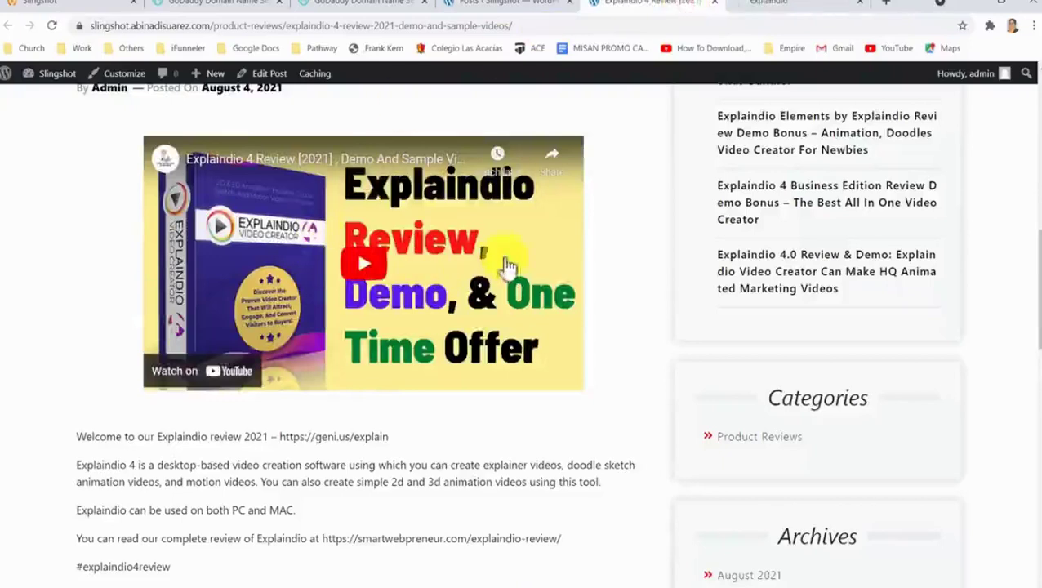
- Check the Explaindio sales page the CTA opened, then return to Slingshot
click(760, 8)
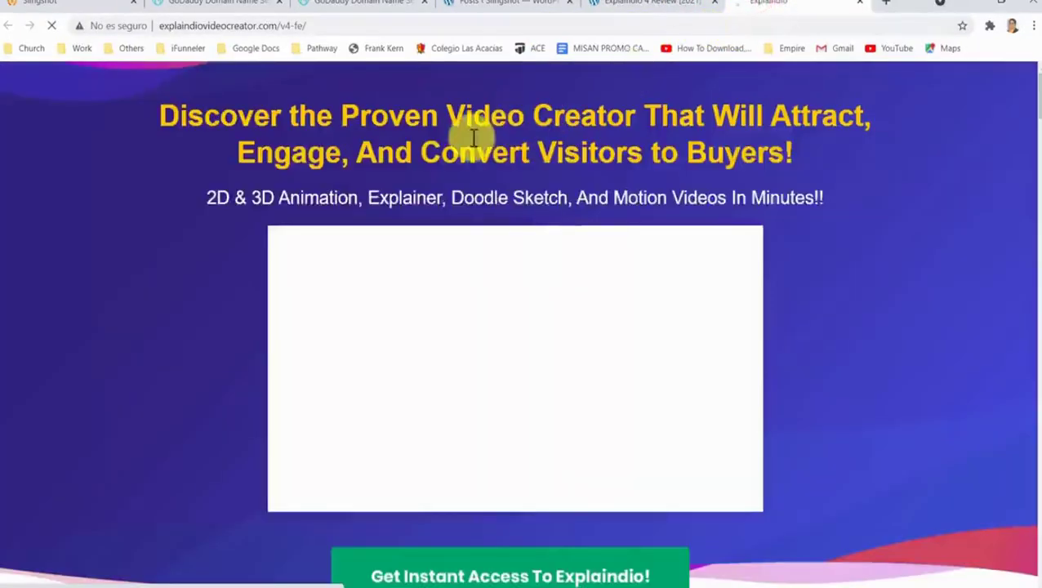
click(535, 6)
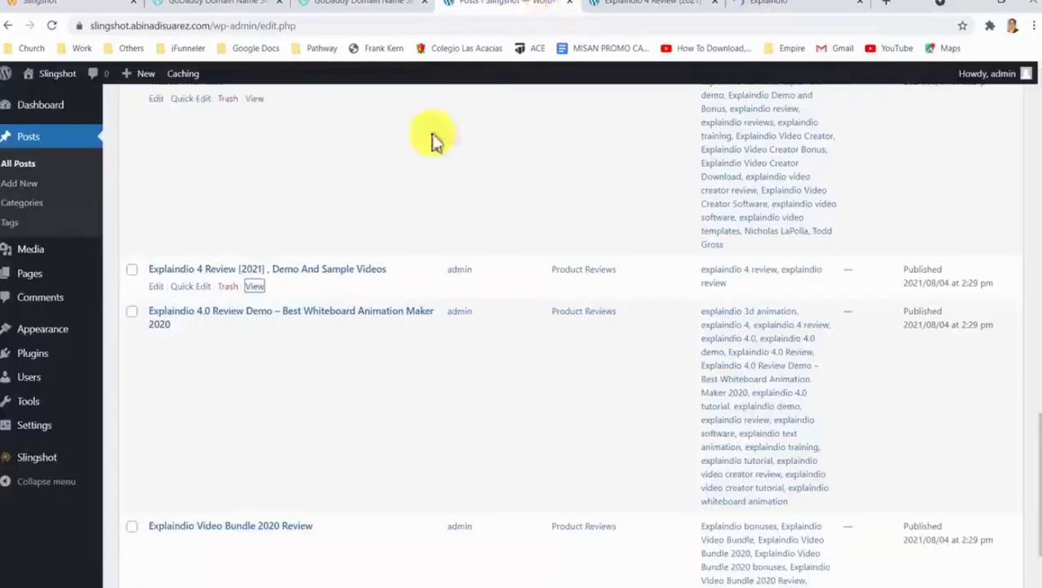
click(35, 458)
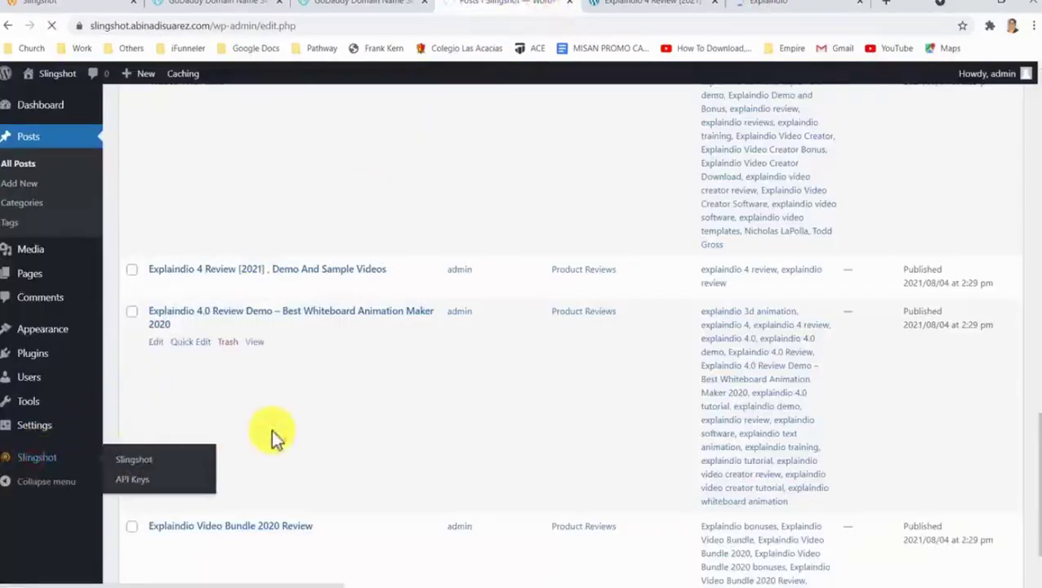